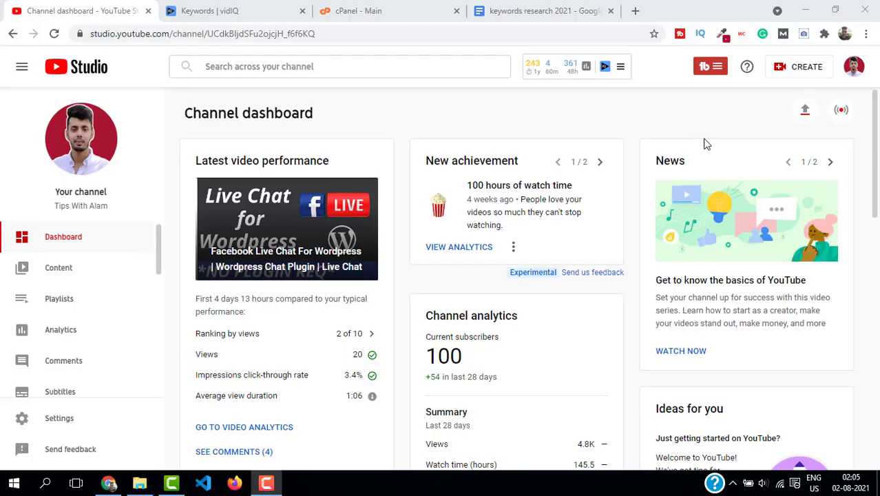
Step: Launch Keyword Explorer and search the keyword 'how to make a cake at home'
{"action": "left_click", "coordinate": [719, 64]}
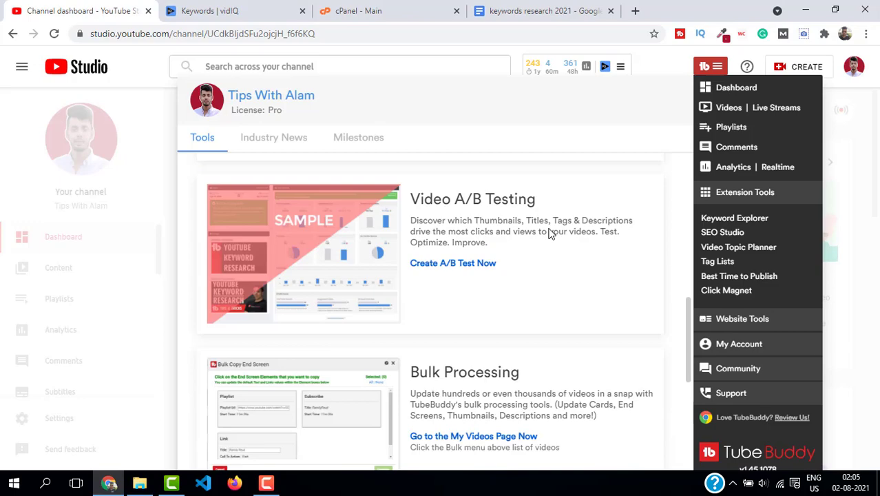
{"action": "scroll", "coordinate": [487, 320], "scroll_direction": "down", "scroll_amount": 20}
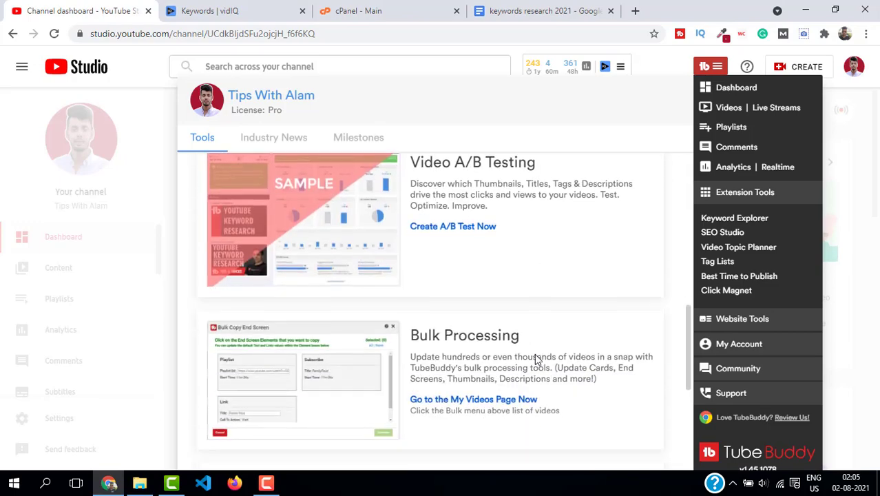
{"action": "scroll", "coordinate": [537, 361], "scroll_direction": "down", "scroll_amount": 4}
{"action": "scroll", "coordinate": [446, 309], "scroll_direction": "up", "scroll_amount": 20}
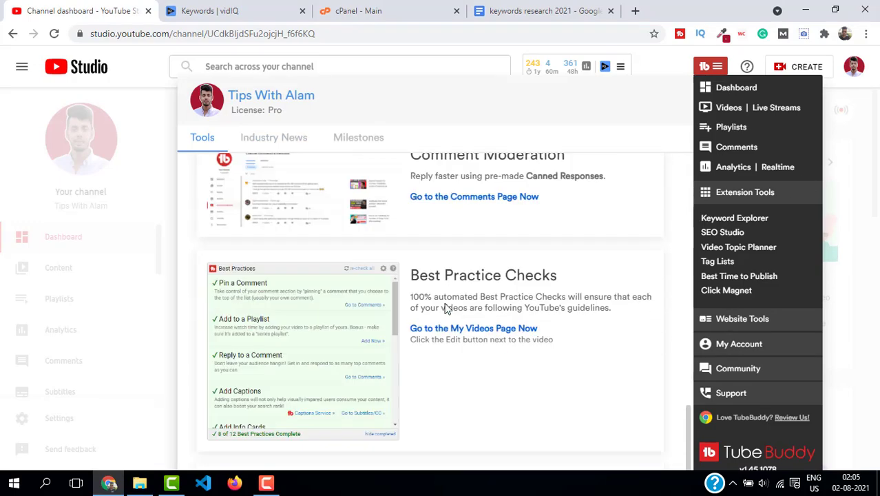
{"action": "left_click", "coordinate": [483, 297]}
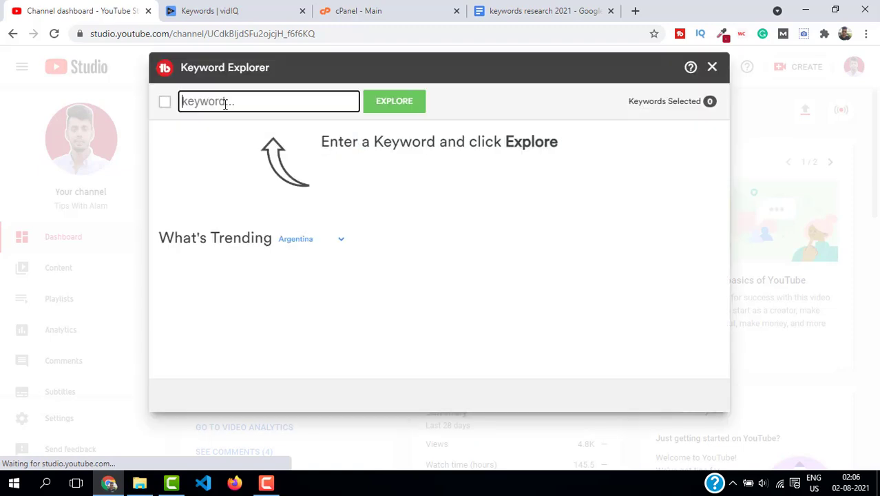
{"action": "type", "text": "how to make a cake on"}
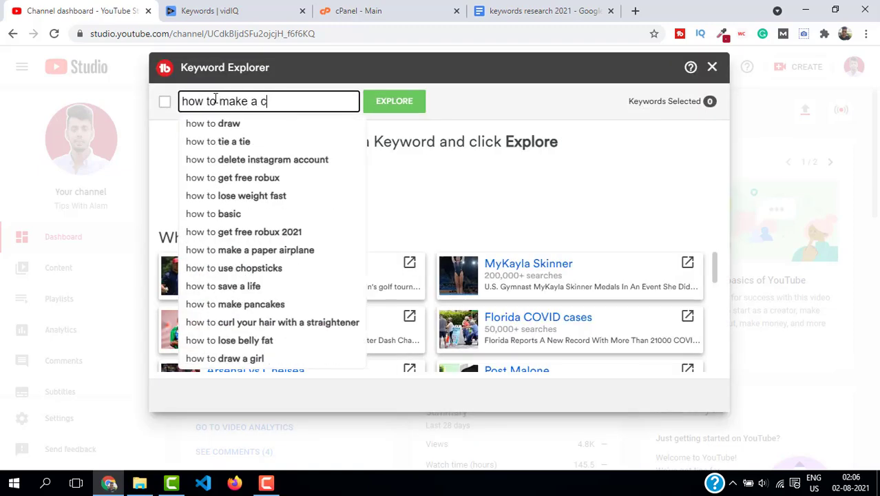
{"action": "key", "text": "BackSpace"}
{"action": "key", "text": "BackSpace"}
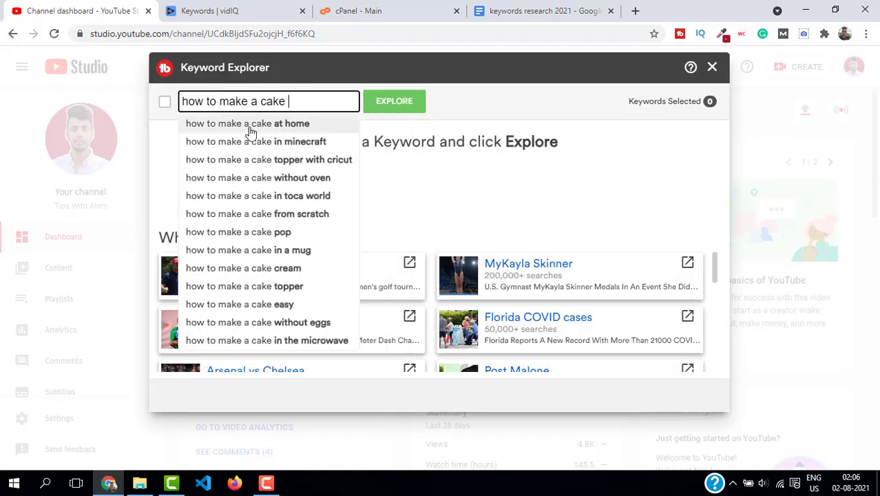
{"action": "left_click", "coordinate": [249, 123]}
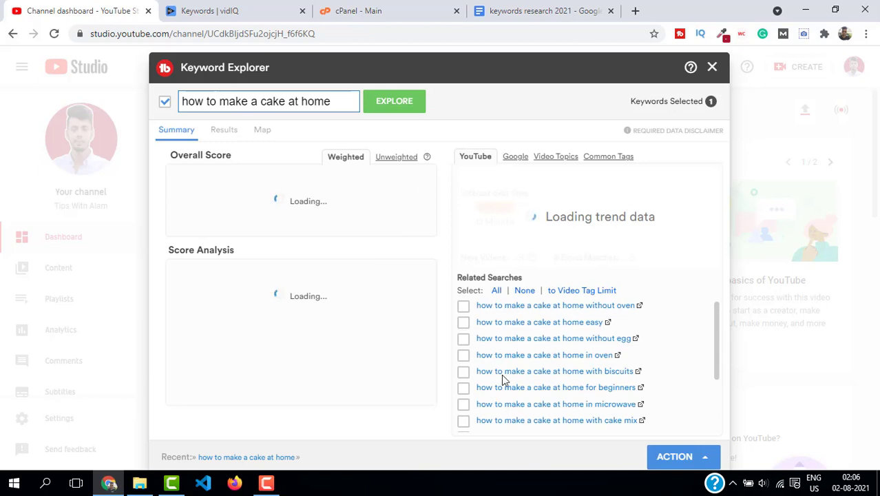
Step: Compare its weighted and unweighted scores, check the Results and Map tabs, then close Keyword Explorer
{"action": "left_click", "coordinate": [400, 157]}
{"action": "left_click", "coordinate": [348, 157]}
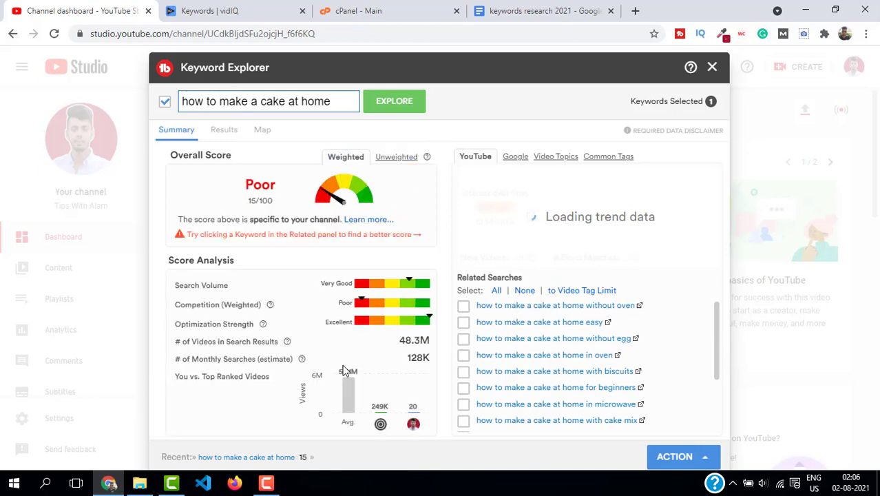
{"action": "left_click", "coordinate": [225, 135]}
{"action": "left_click", "coordinate": [262, 134]}
{"action": "left_click", "coordinate": [219, 133]}
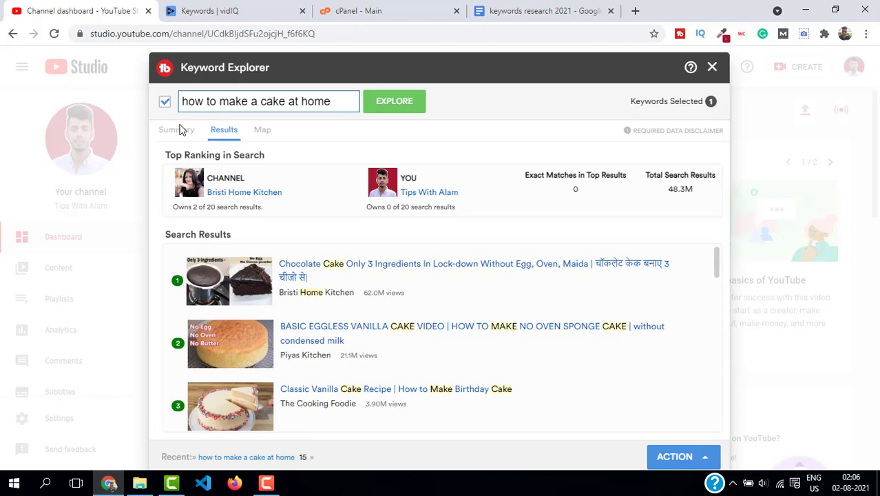
{"action": "left_click", "coordinate": [713, 69]}
Step: Relaunch Keyword Explorer and search 'how to make a cake at home' again
{"action": "left_click", "coordinate": [711, 66]}
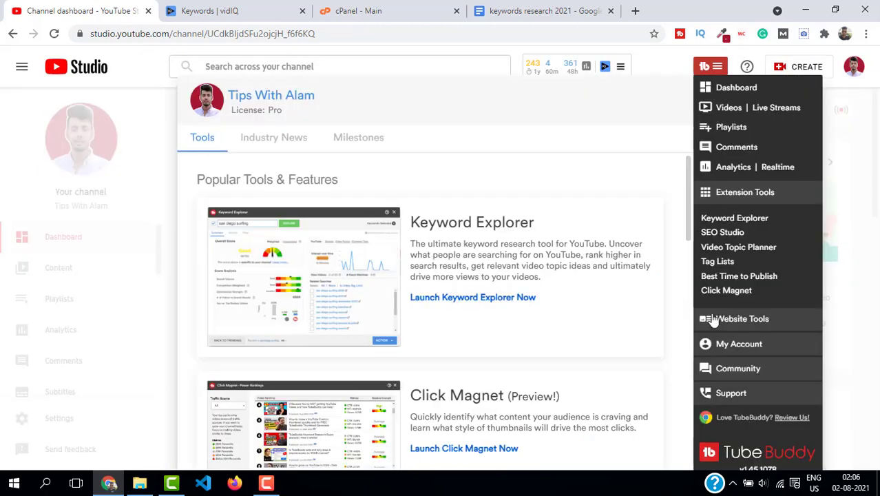
{"action": "scroll", "coordinate": [521, 334], "scroll_direction": "down", "scroll_amount": 4}
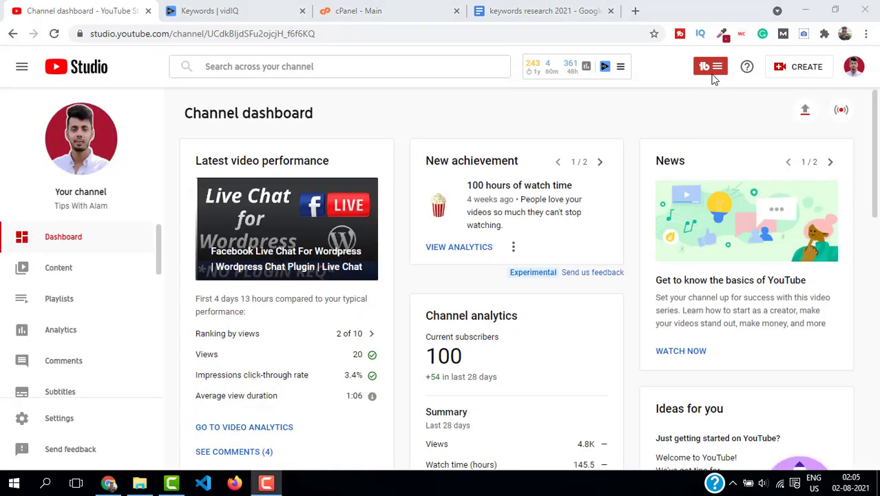
{"action": "left_click", "coordinate": [710, 66]}
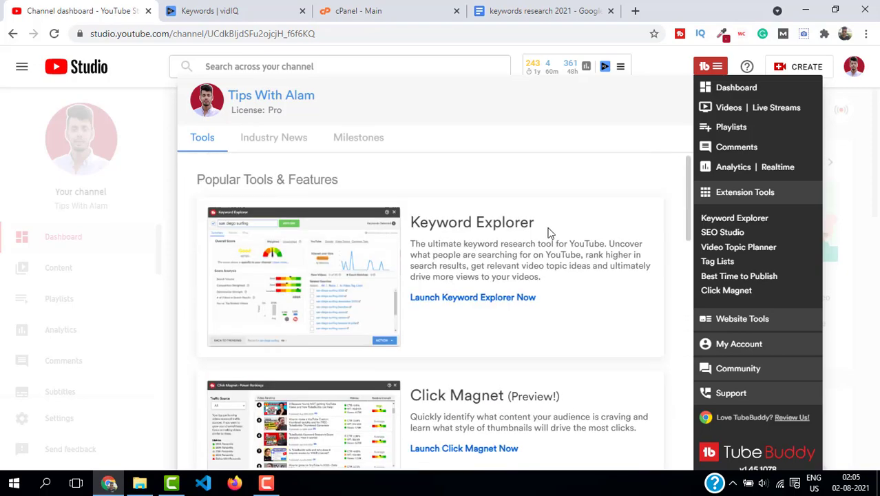
{"action": "scroll", "coordinate": [551, 233], "scroll_direction": "down", "scroll_amount": 15}
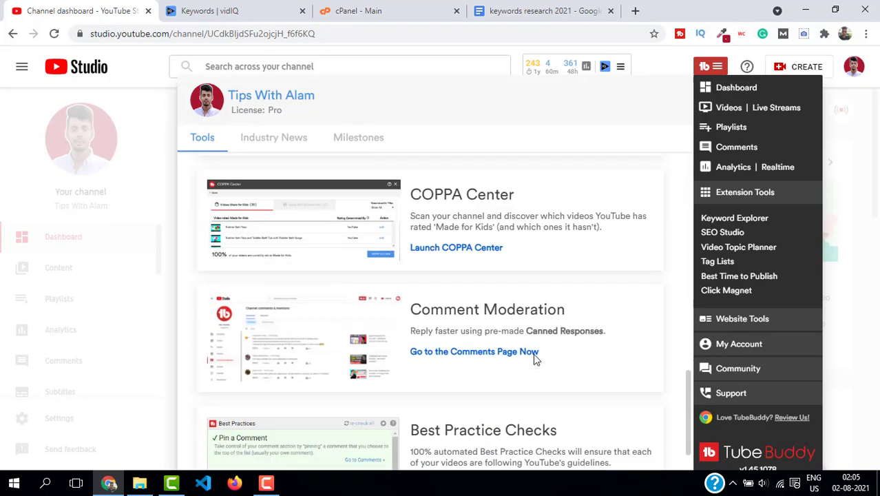
{"action": "scroll", "coordinate": [533, 353], "scroll_direction": "down", "scroll_amount": 5}
{"action": "scroll", "coordinate": [451, 314], "scroll_direction": "up", "scroll_amount": 15}
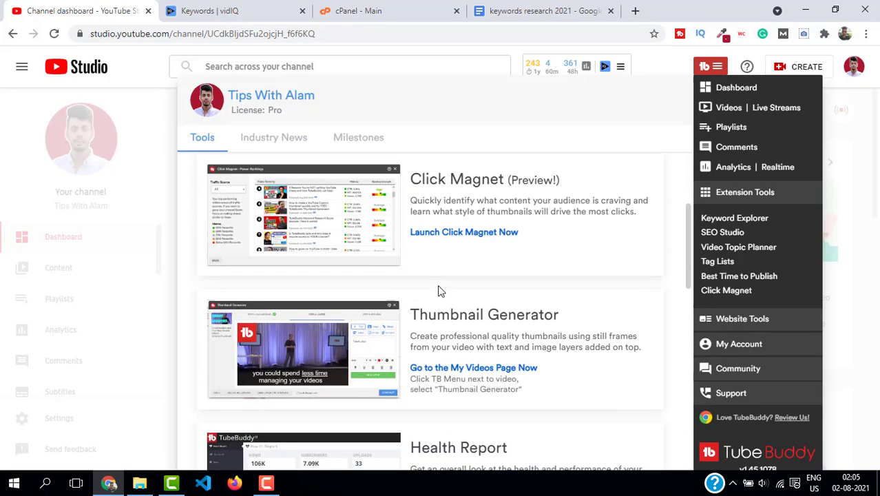
{"action": "left_click", "coordinate": [486, 300]}
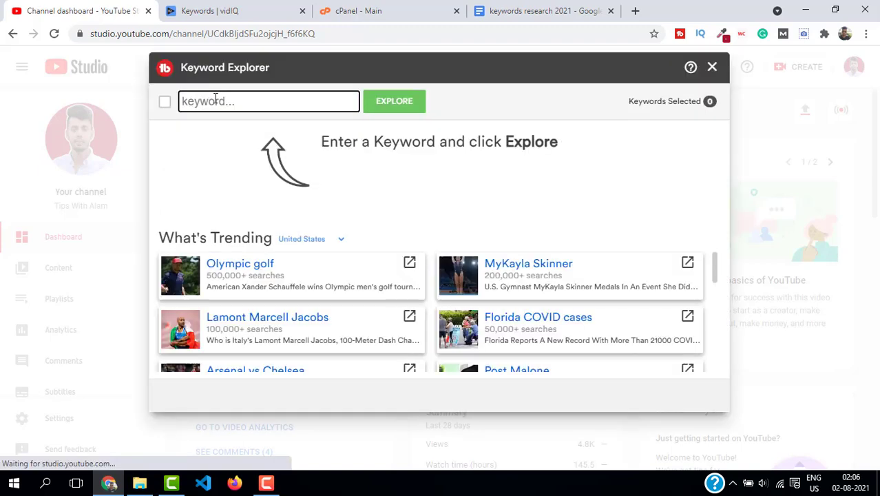
{"action": "type", "text": "how to make a cake on"}
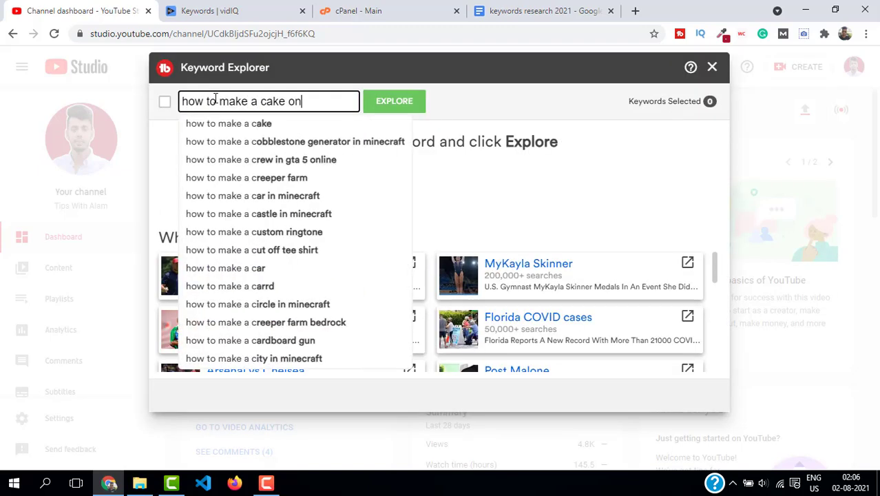
{"action": "key", "text": "BackSpace"}
{"action": "key", "text": "BackSpace"}
{"action": "key", "text": "BackSpace"}
{"action": "left_click", "coordinate": [248, 125]}
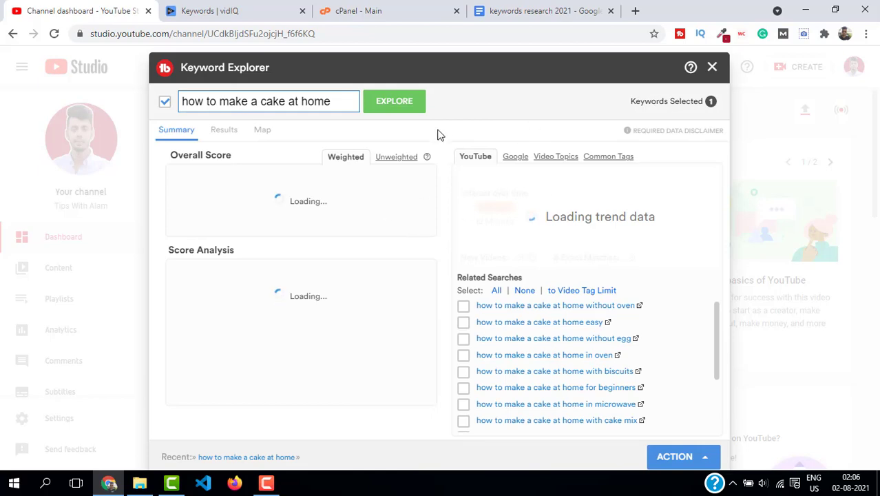
Step: View the keyword's search results and map, then close Keyword Explorer
{"action": "left_click", "coordinate": [223, 130]}
{"action": "left_click", "coordinate": [262, 130]}
{"action": "left_click", "coordinate": [224, 130]}
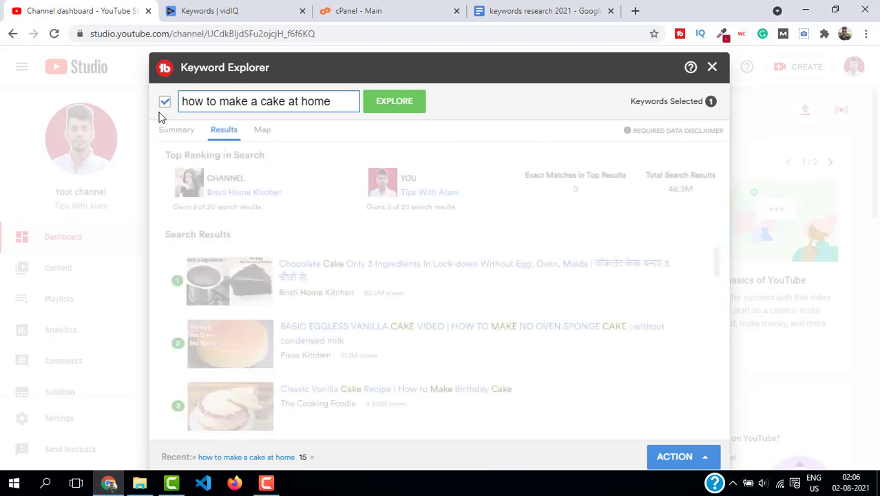
{"action": "left_click", "coordinate": [712, 69]}
Step: Reopen the tools overview and reselect the 'how to make a cake at home' suggestion
{"action": "left_click", "coordinate": [721, 68]}
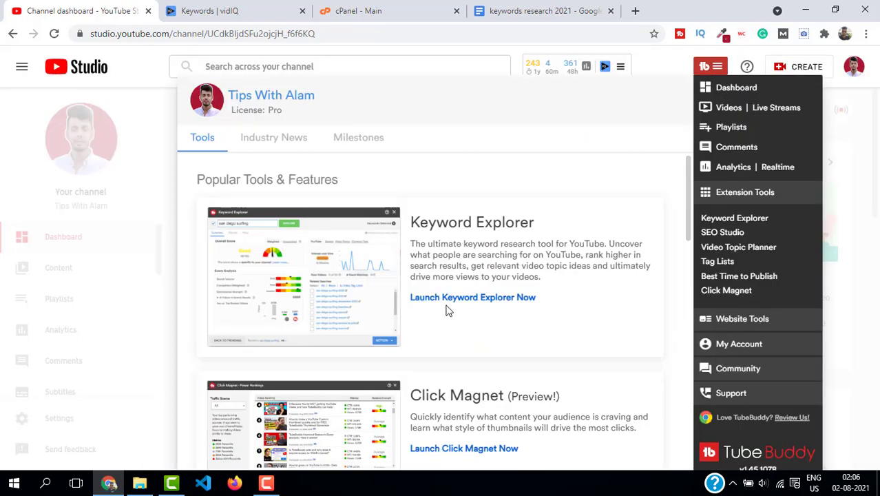
{"action": "scroll", "coordinate": [446, 310], "scroll_direction": "down", "scroll_amount": 6}
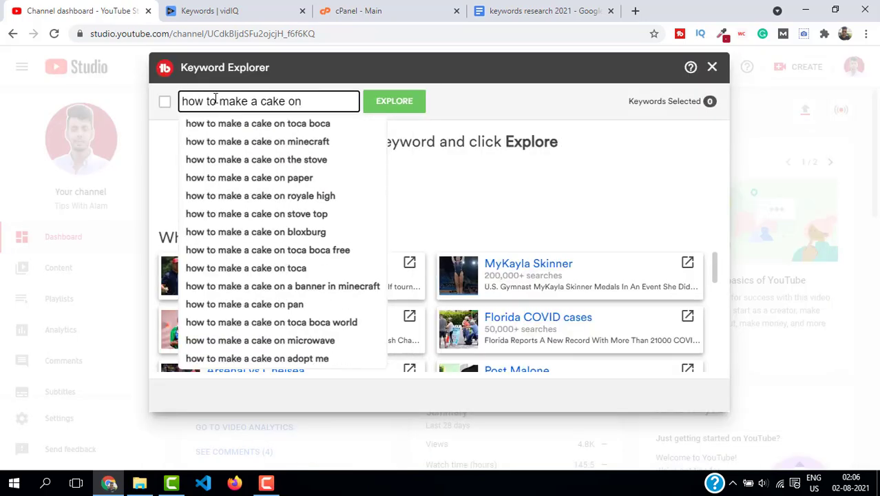
{"action": "key", "text": "BackSpace"}
{"action": "key", "text": "BackSpace"}
{"action": "key", "text": "BackSpace"}
{"action": "left_click", "coordinate": [249, 124]}
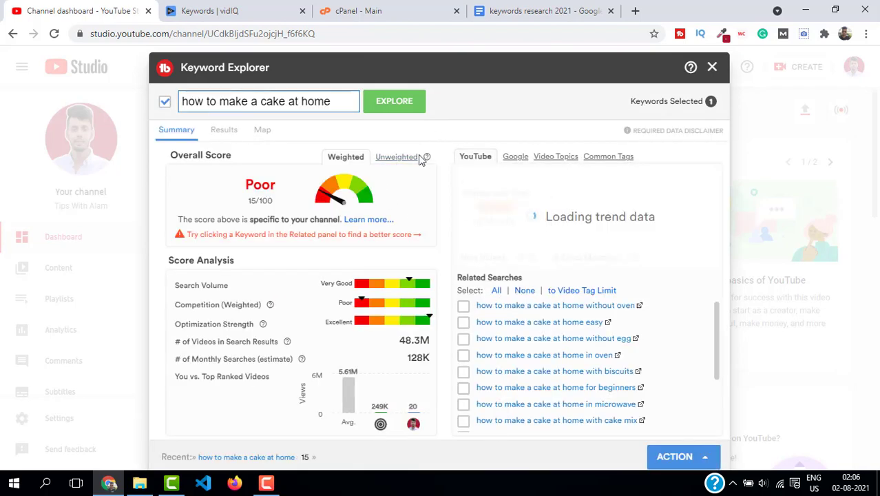
Step: Toggle between unweighted and weighted scores, review Results and Map, and close the explorer
{"action": "left_click", "coordinate": [398, 157]}
{"action": "left_click", "coordinate": [347, 157]}
{"action": "left_click", "coordinate": [224, 130]}
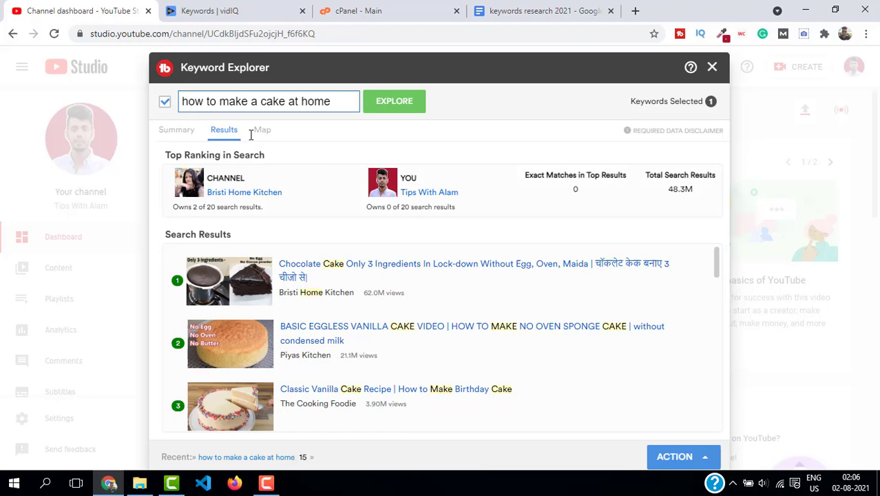
{"action": "left_click", "coordinate": [263, 131]}
{"action": "left_click", "coordinate": [224, 130]}
{"action": "left_click", "coordinate": [713, 68]}
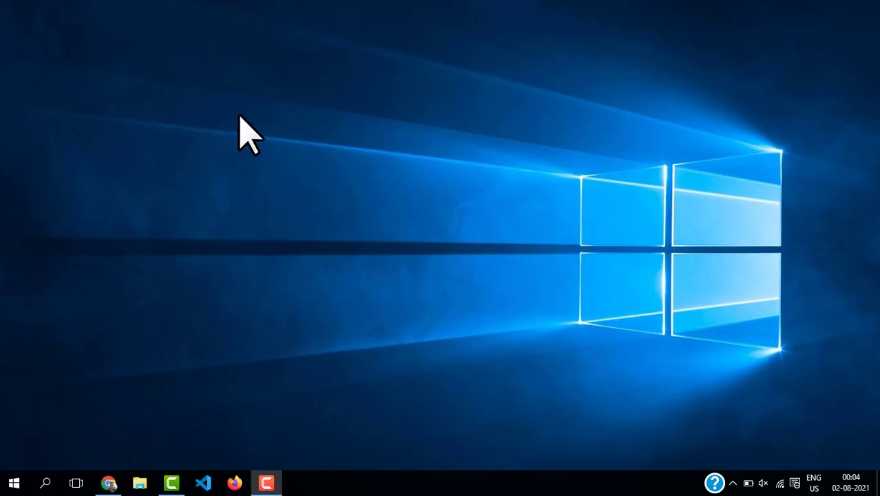
Step: Open the browser, search Google for 'tubebuddy', and open the TubeBuddy result in a new tab
{"action": "left_click", "coordinate": [97, 484]}
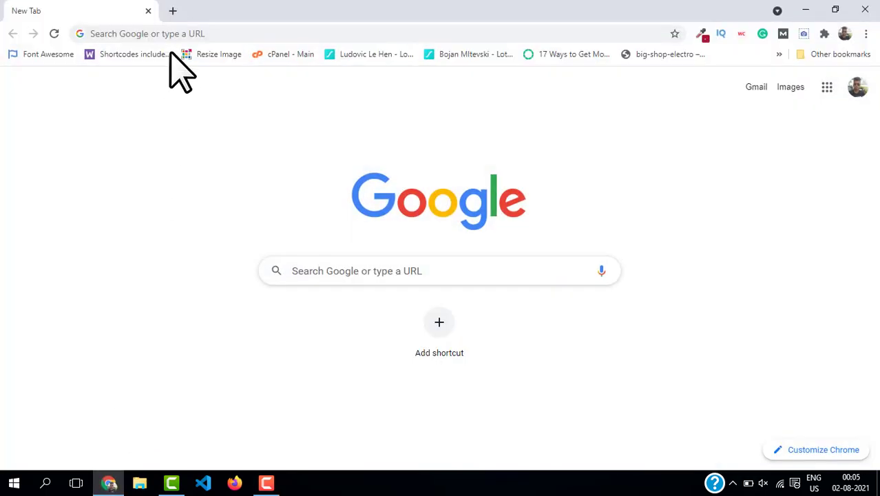
{"action": "left_click", "coordinate": [172, 10]}
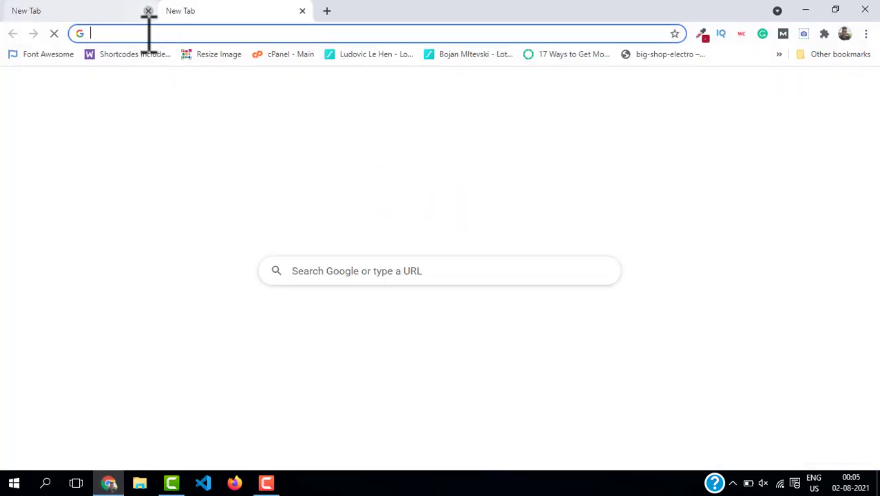
{"action": "left_click", "coordinate": [148, 10]}
{"action": "type", "text": "tubebuddy"}
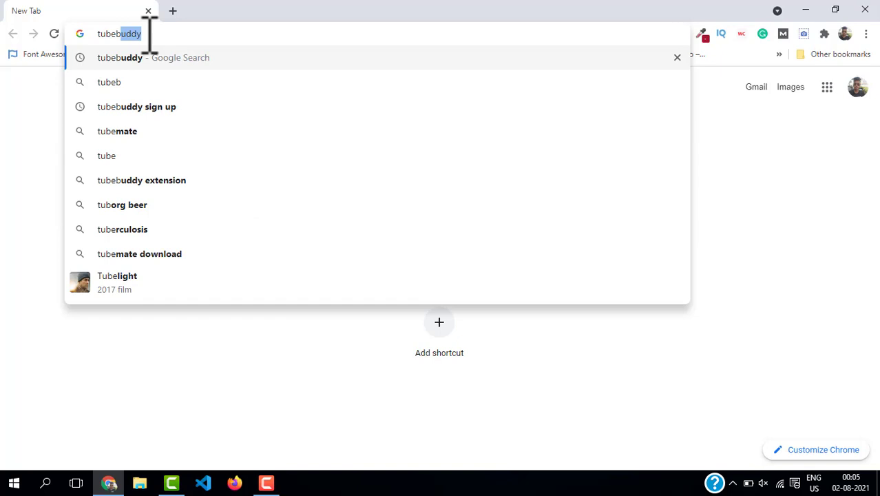
{"action": "key", "text": "Return"}
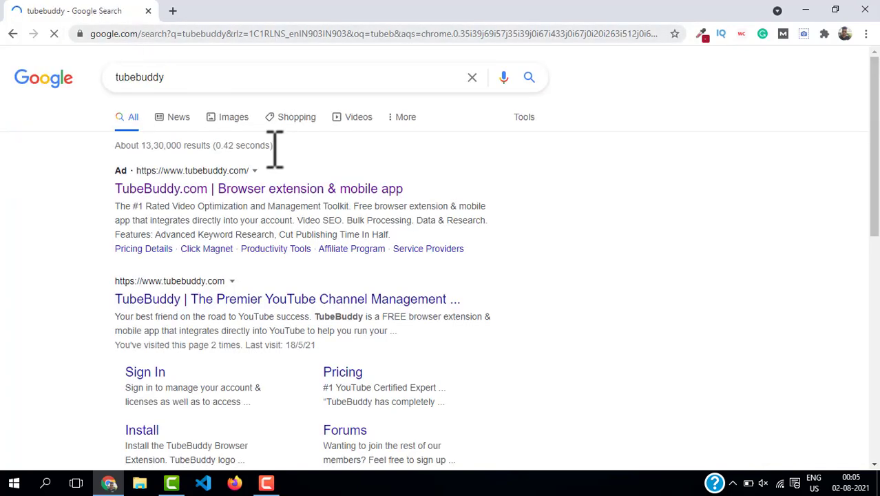
{"action": "right_click", "coordinate": [225, 188]}
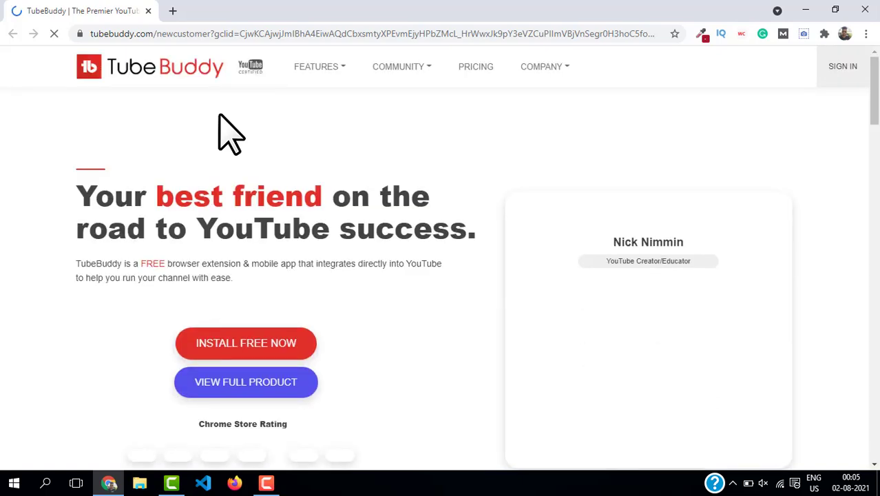
Step: Scroll down the TubeBuddy homepage to reach the INSTALL FREE NOW link
{"action": "scroll", "coordinate": [255, 282], "scroll_direction": "down", "scroll_amount": 1}
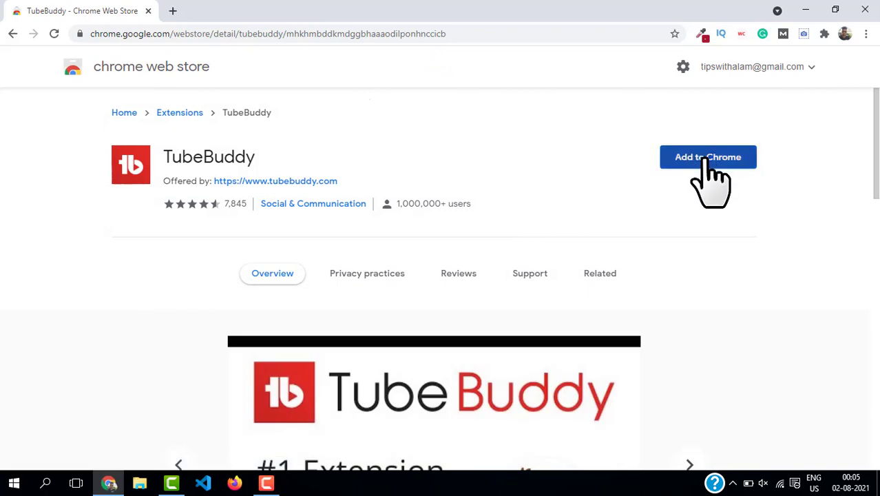
Step: Add TubeBuddy to Chrome, confirm Add extension, and scroll the resulting Welcome page
{"action": "left_click", "coordinate": [707, 159]}
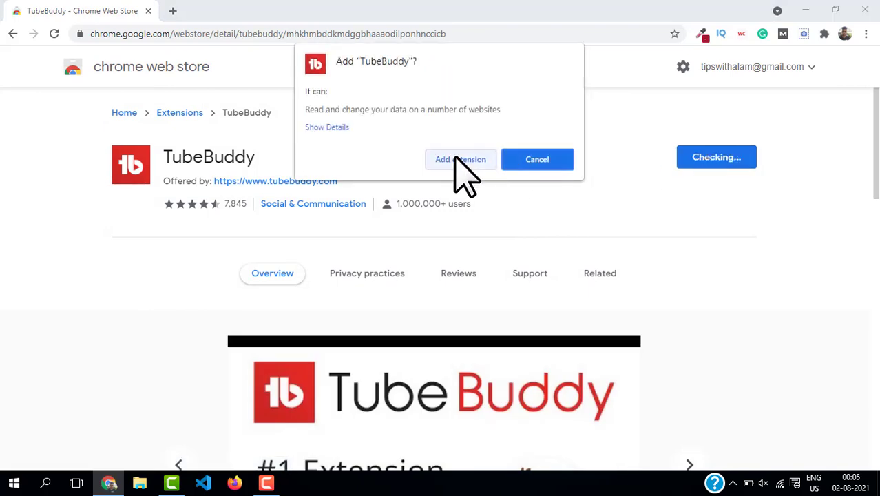
{"action": "left_click", "coordinate": [456, 159]}
{"action": "scroll", "coordinate": [454, 156], "scroll_direction": "down", "scroll_amount": 1}
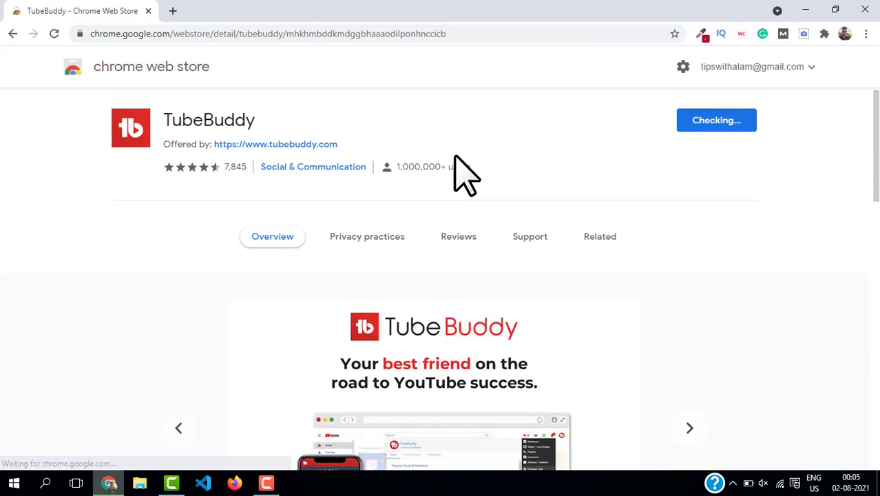
{"action": "scroll", "coordinate": [464, 173], "scroll_direction": "down", "scroll_amount": 1}
{"action": "scroll", "coordinate": [454, 156], "scroll_direction": "up", "scroll_amount": 2}
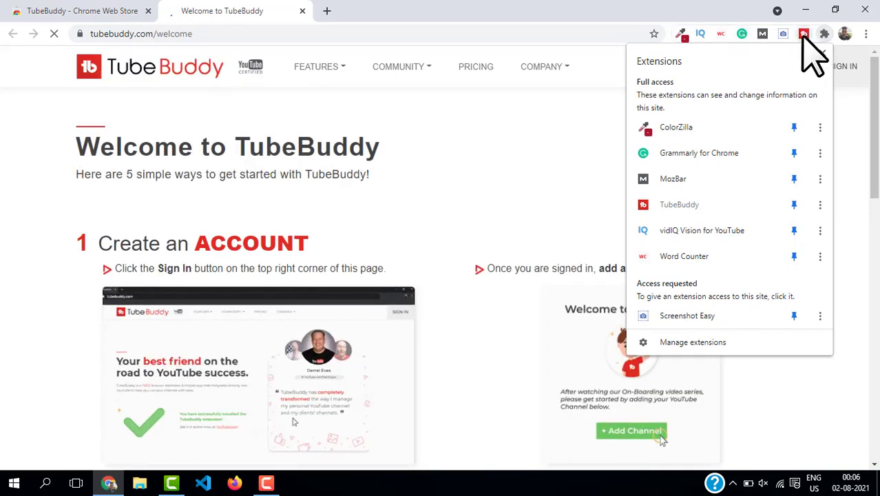
Step: Drag the TubeBuddy icon to the front of the toolbar and scroll through the Welcome page steps
{"action": "left_click_drag", "start_coordinate": [803, 35], "coordinate": [679, 34]}
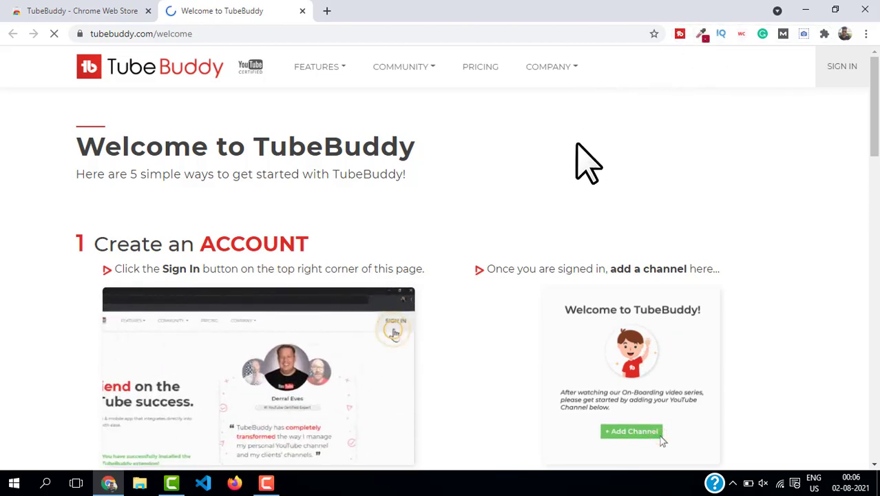
{"action": "scroll", "coordinate": [476, 173], "scroll_direction": "down", "scroll_amount": 5}
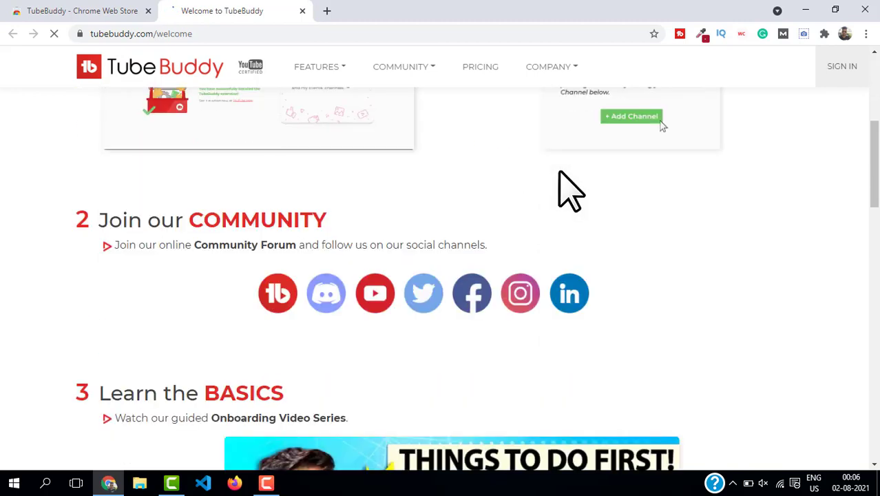
{"action": "scroll", "coordinate": [546, 220], "scroll_direction": "down", "scroll_amount": 2}
{"action": "scroll", "coordinate": [291, 204], "scroll_direction": "up", "scroll_amount": 6}
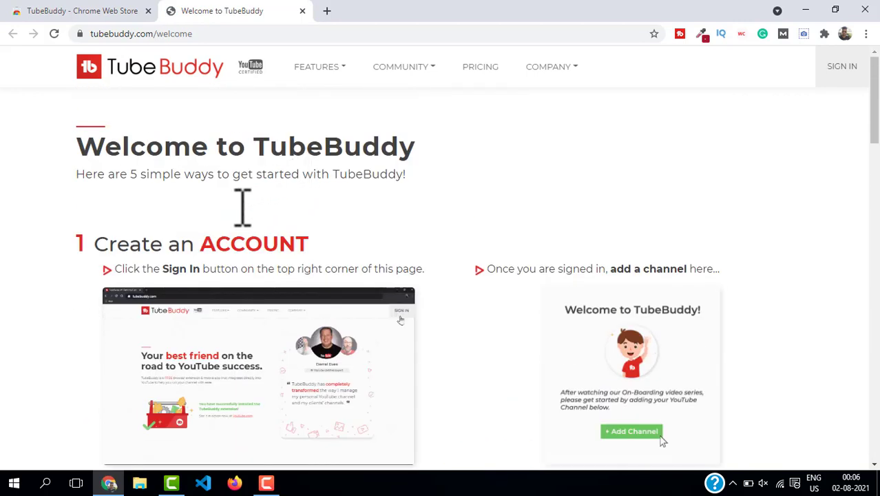
{"action": "triple_click", "coordinate": [421, 150]}
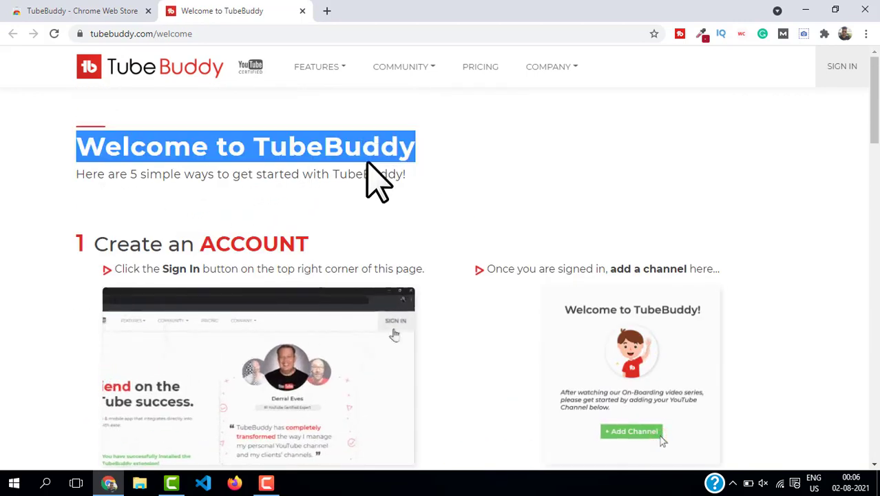
{"action": "scroll", "coordinate": [413, 189], "scroll_direction": "down", "scroll_amount": 1}
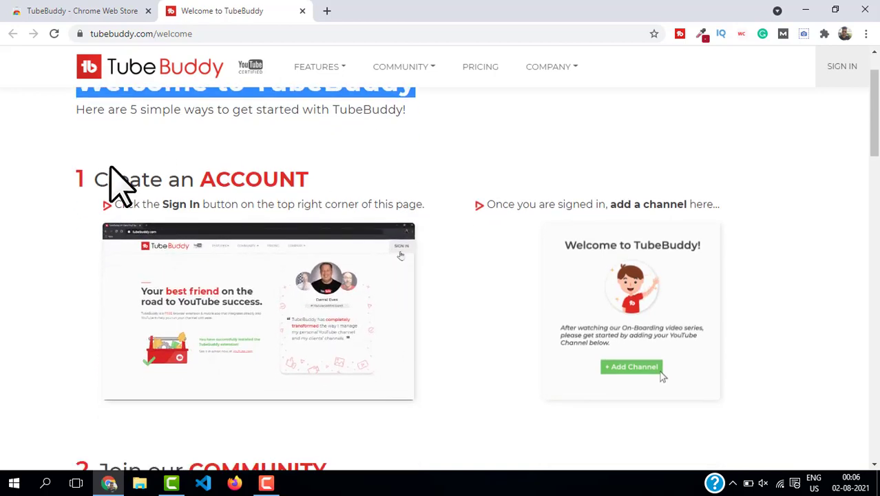
{"action": "scroll", "coordinate": [121, 186], "scroll_direction": "down", "scroll_amount": 5}
{"action": "scroll", "coordinate": [481, 289], "scroll_direction": "up", "scroll_amount": 2}
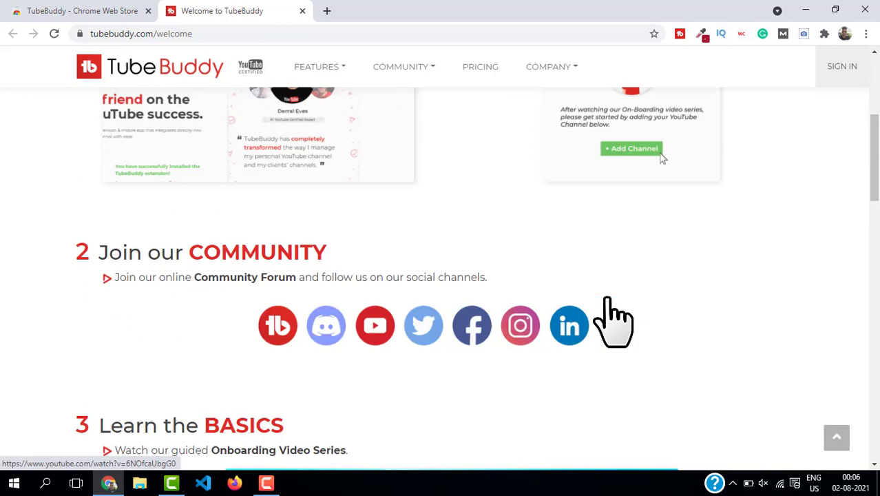
{"action": "scroll", "coordinate": [608, 300], "scroll_direction": "up", "scroll_amount": 4}
Step: Open the sign-in page, dismiss the terms alert, agree to the Privacy Policy, and continue with Google
{"action": "left_click", "coordinate": [854, 76]}
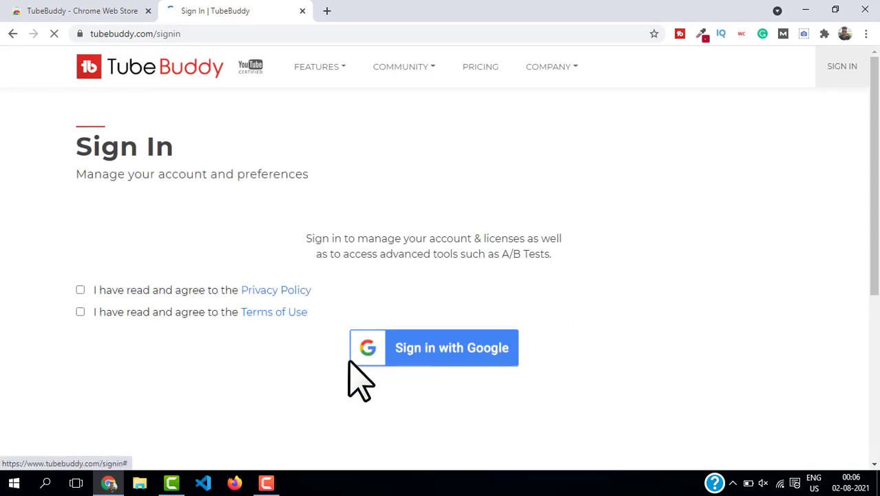
{"action": "left_click", "coordinate": [423, 350]}
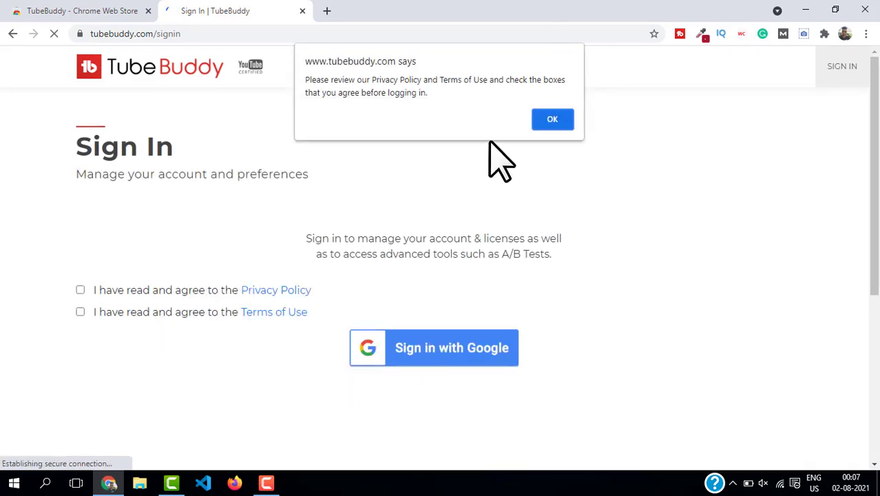
{"action": "left_click", "coordinate": [555, 121]}
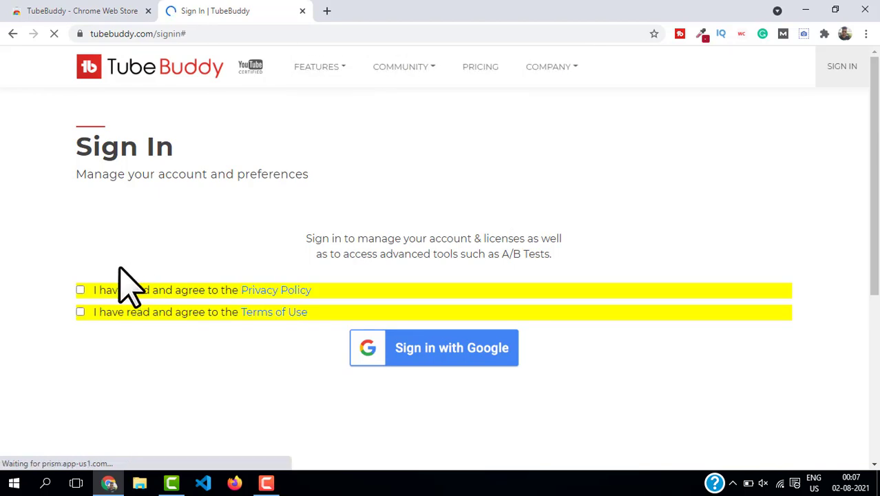
{"action": "left_click", "coordinate": [80, 289]}
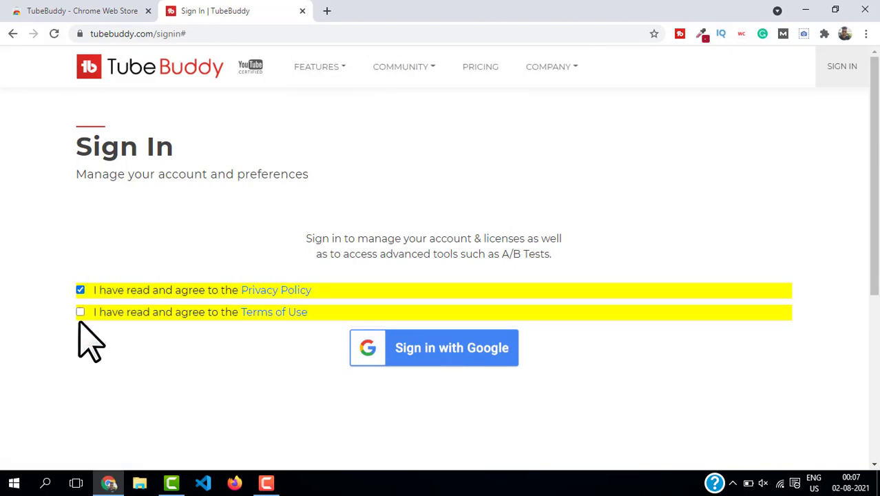
{"action": "left_click", "coordinate": [441, 357]}
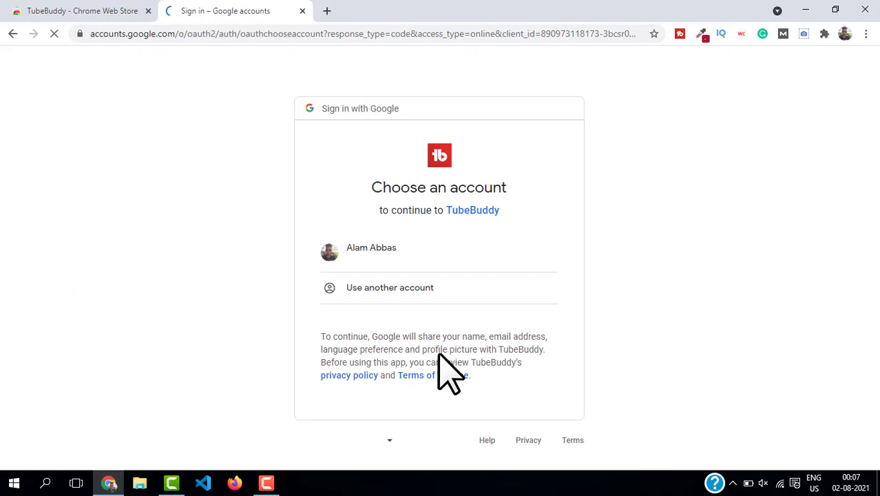
Step: Choose the personal Google account to finish signing in to TubeBuddy
{"action": "left_click", "coordinate": [370, 251]}
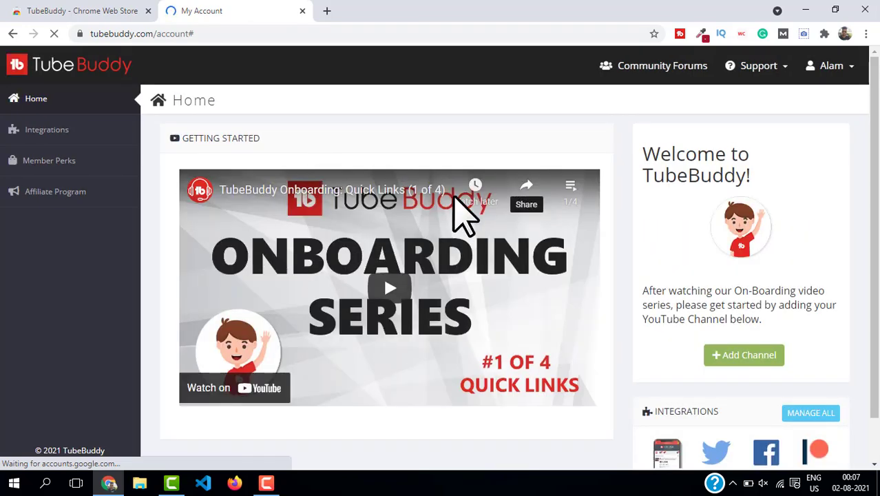
Step: Add the channel by picking its YouTube brand account and allowing TubeBuddy access
{"action": "left_click", "coordinate": [735, 365]}
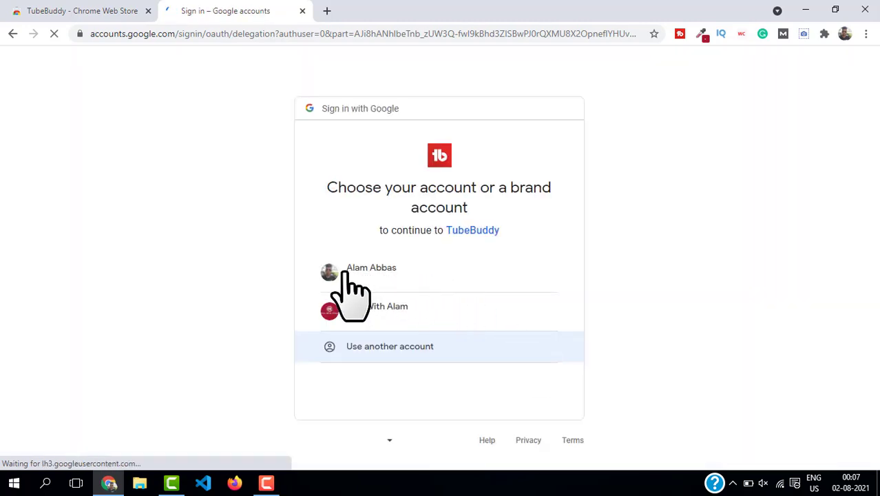
{"action": "left_click", "coordinate": [379, 321]}
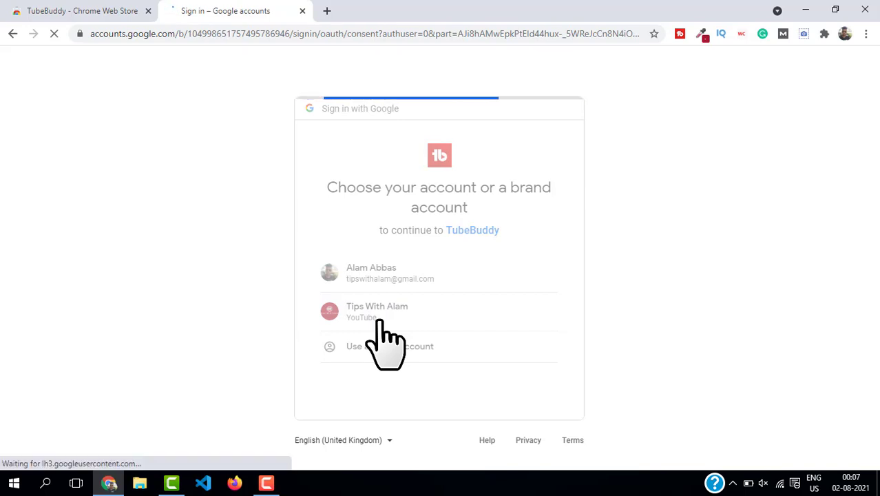
{"action": "scroll", "coordinate": [543, 262], "scroll_direction": "down", "scroll_amount": 2}
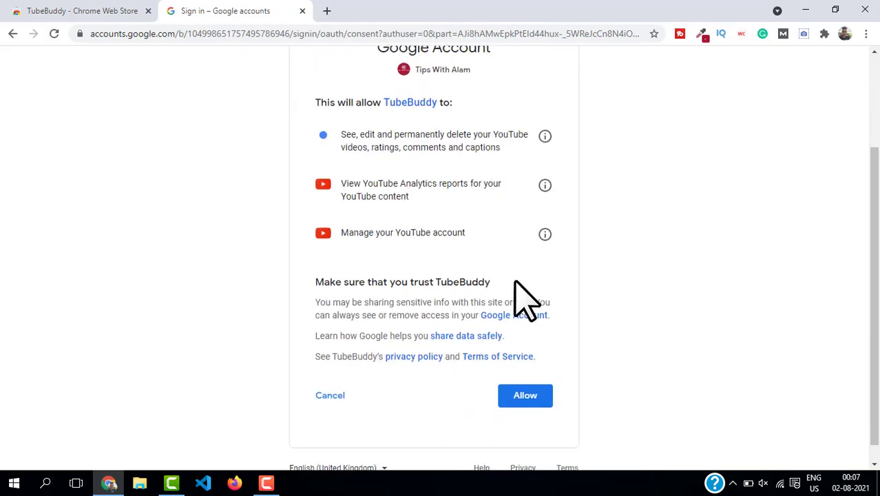
{"action": "left_click", "coordinate": [537, 404]}
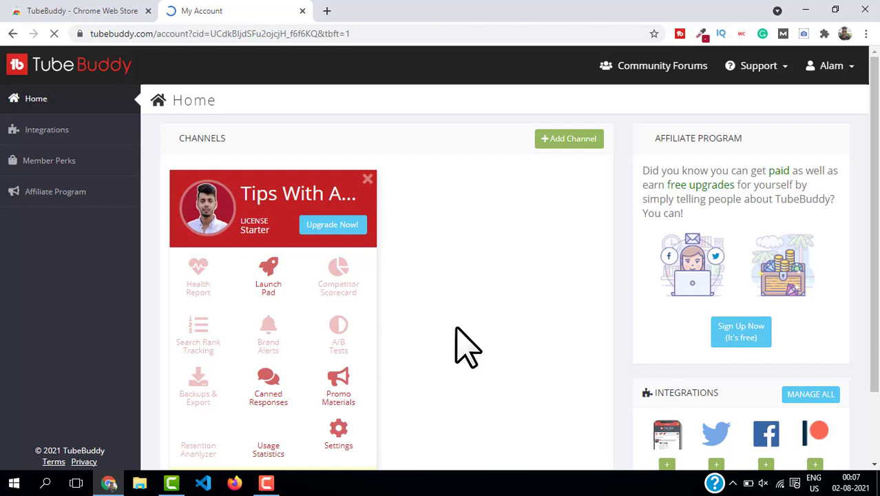
Step: Scroll through the Upgrade License page to the Free, Pro, Star and Legend comparison table
{"action": "scroll", "coordinate": [478, 303], "scroll_direction": "down", "scroll_amount": 1}
{"action": "scroll", "coordinate": [478, 303], "scroll_direction": "up", "scroll_amount": 1}
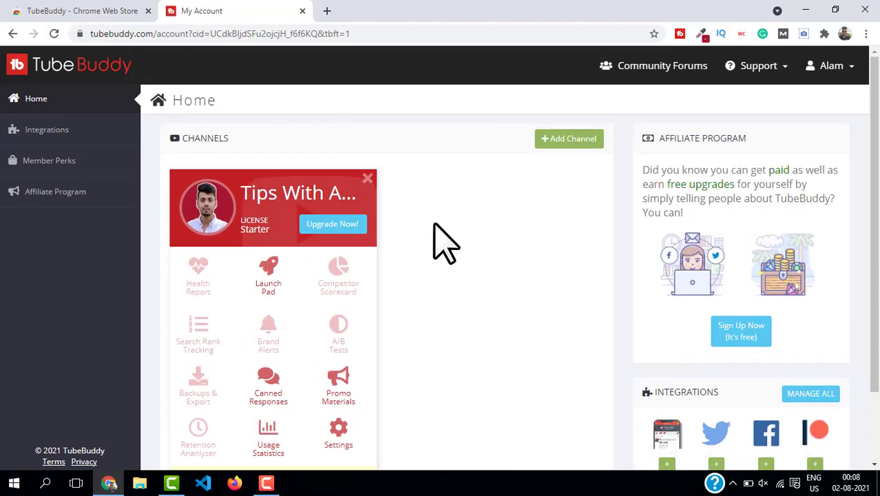
{"action": "scroll", "coordinate": [348, 228], "scroll_direction": "down", "scroll_amount": 1}
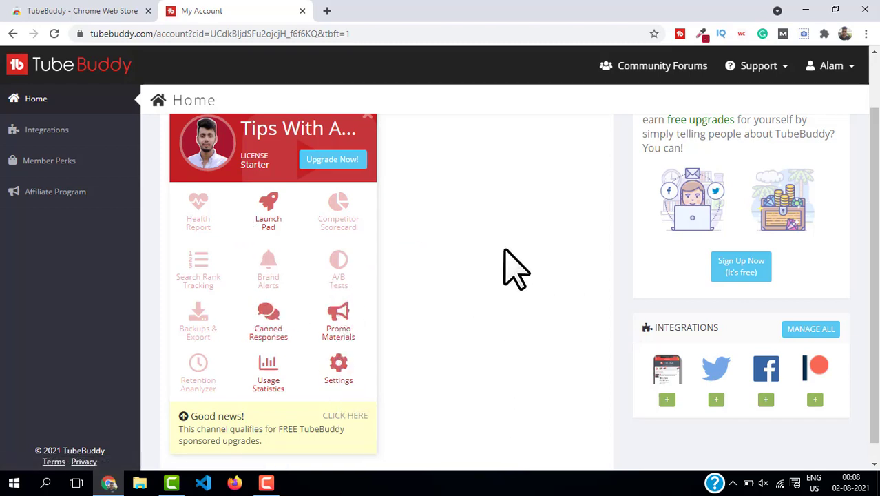
{"action": "scroll", "coordinate": [515, 265], "scroll_direction": "up", "scroll_amount": 1}
{"action": "scroll", "coordinate": [276, 275], "scroll_direction": "down", "scroll_amount": 1}
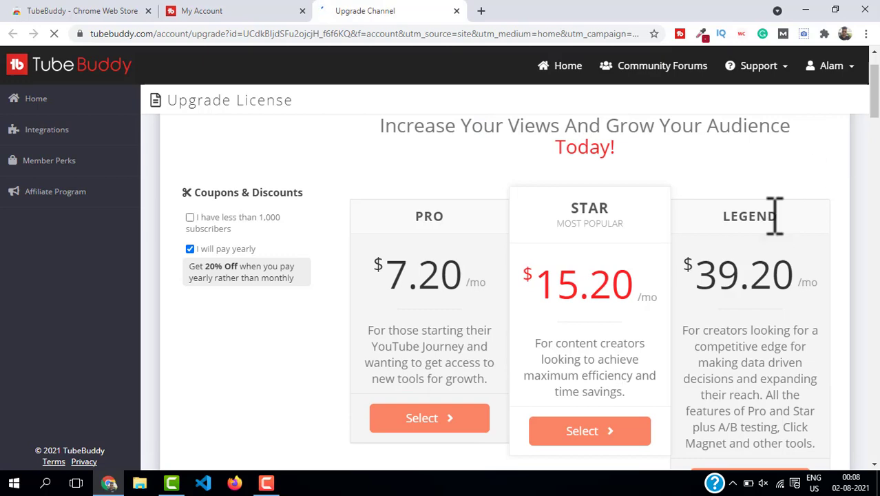
{"action": "scroll", "coordinate": [774, 216], "scroll_direction": "down", "scroll_amount": 6}
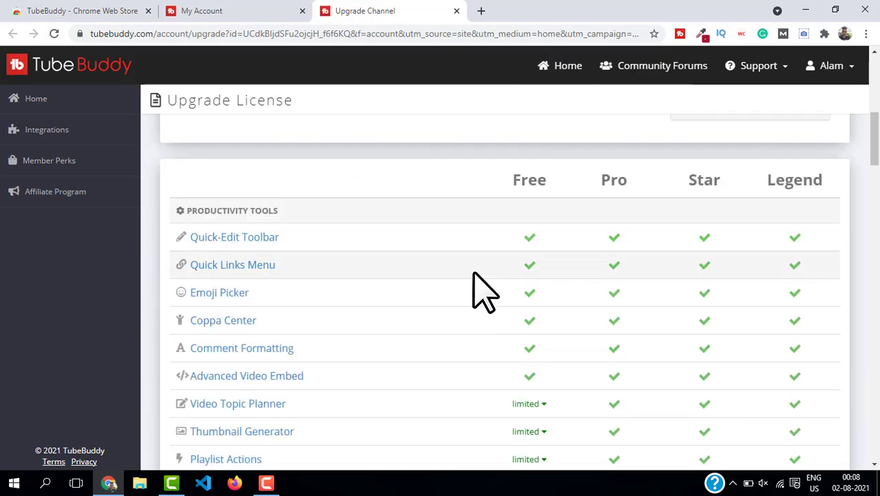
{"action": "scroll", "coordinate": [482, 280], "scroll_direction": "down", "scroll_amount": 3}
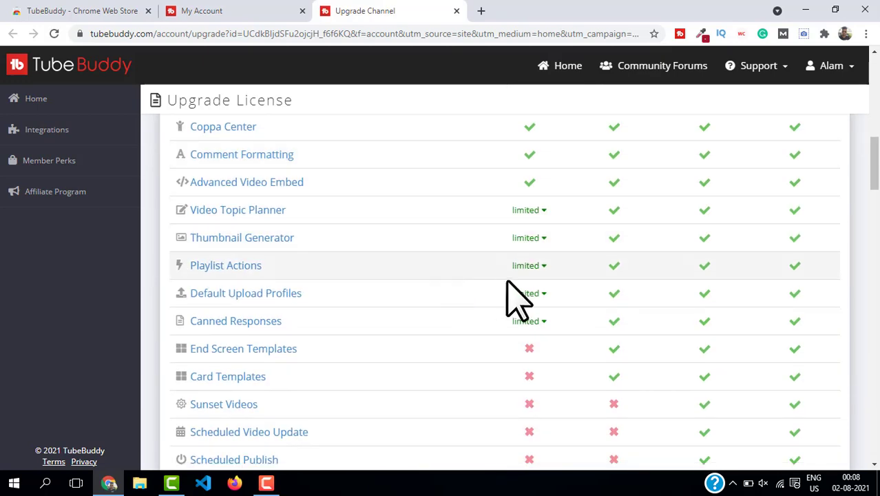
{"action": "scroll", "coordinate": [516, 299], "scroll_direction": "up", "scroll_amount": 5}
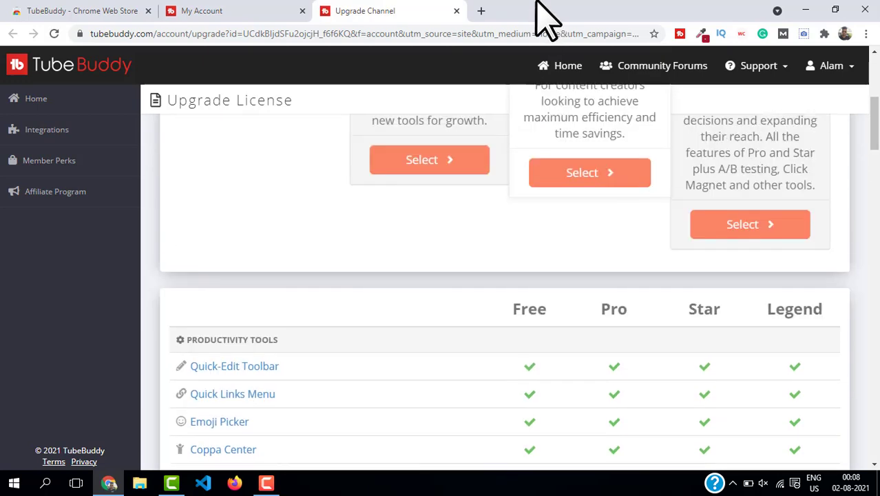
Step: Close the upgrade plans and open the channel's Health Report with its 14-Day trial offer
{"action": "left_click", "coordinate": [456, 12]}
{"action": "left_click", "coordinate": [200, 208]}
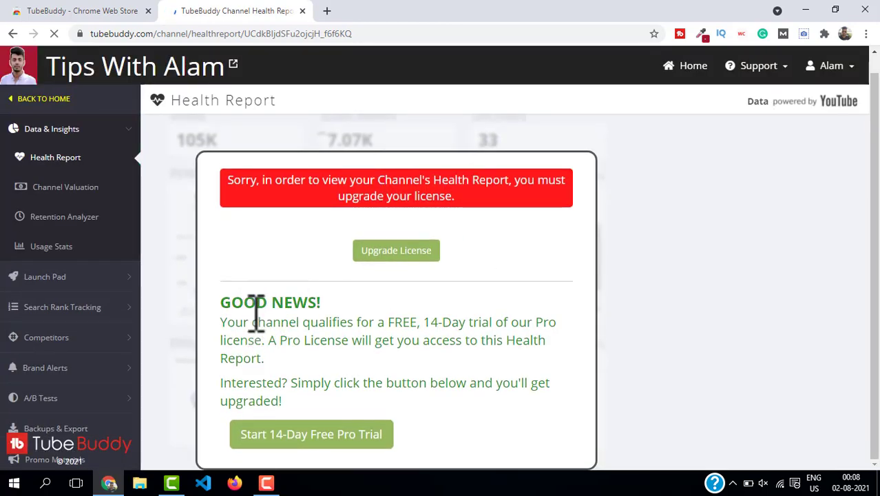
{"action": "triple_click", "coordinate": [256, 314]}
{"action": "left_click", "coordinate": [280, 334]}
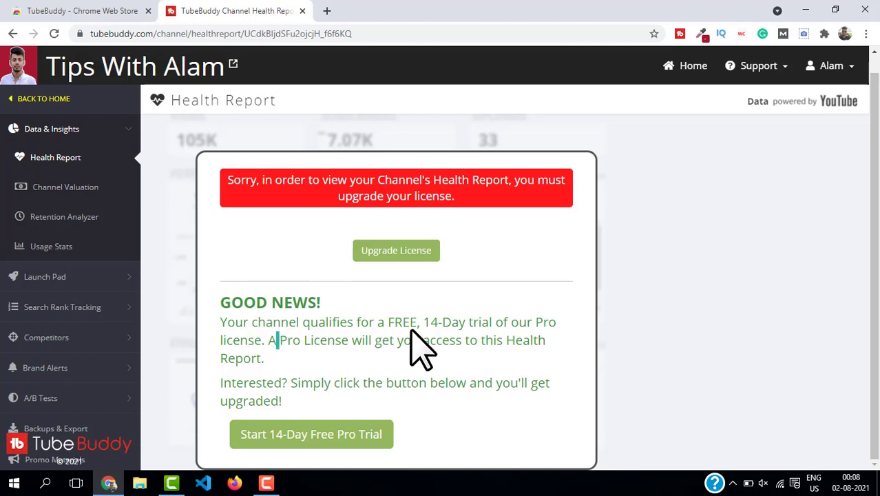
{"action": "left_click_drag", "start_coordinate": [417, 321], "coordinate": [490, 322]}
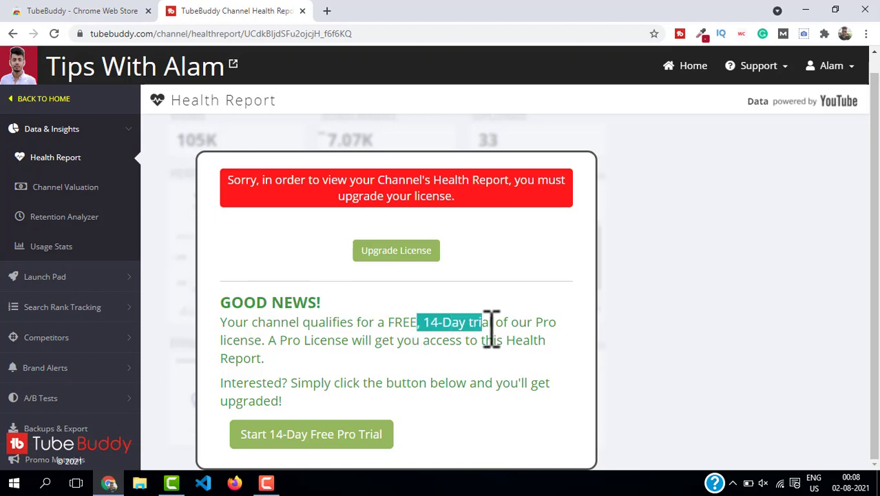
{"action": "left_click", "coordinate": [472, 372]}
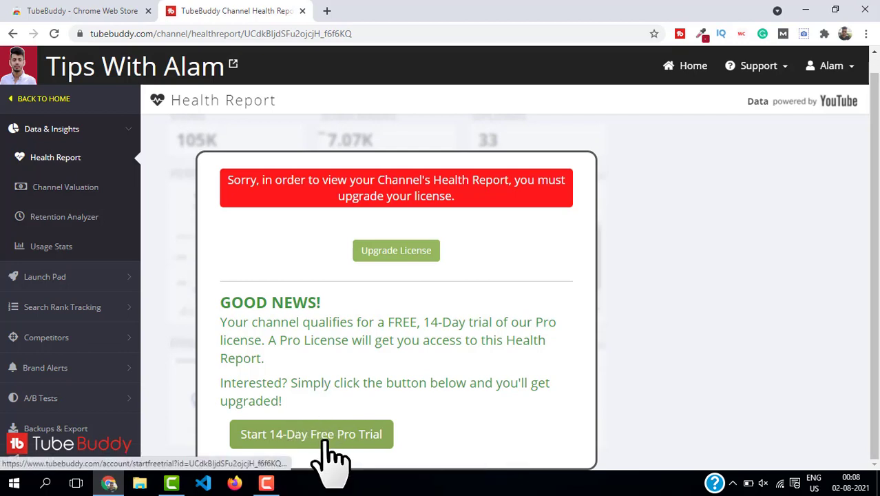
Step: Start the free 14-day Pro trial, then return to the TubeBuddy account home
{"action": "left_click", "coordinate": [324, 422]}
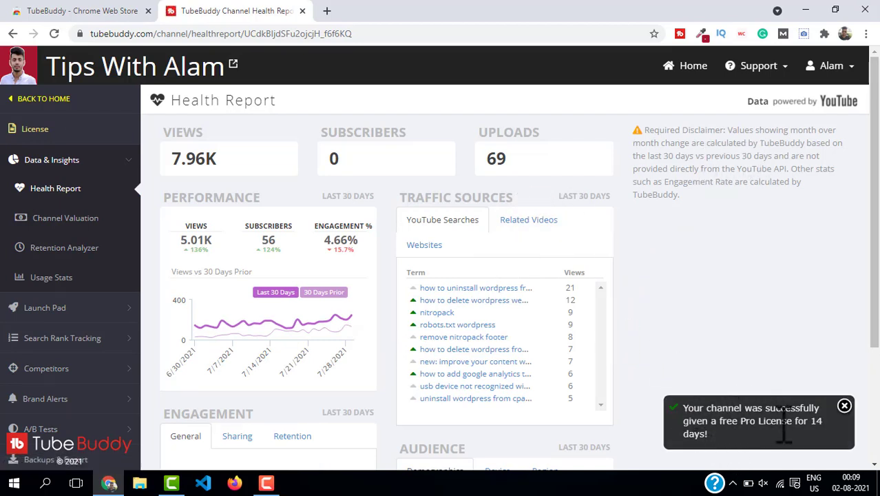
{"action": "scroll", "coordinate": [667, 383], "scroll_direction": "down", "scroll_amount": 3}
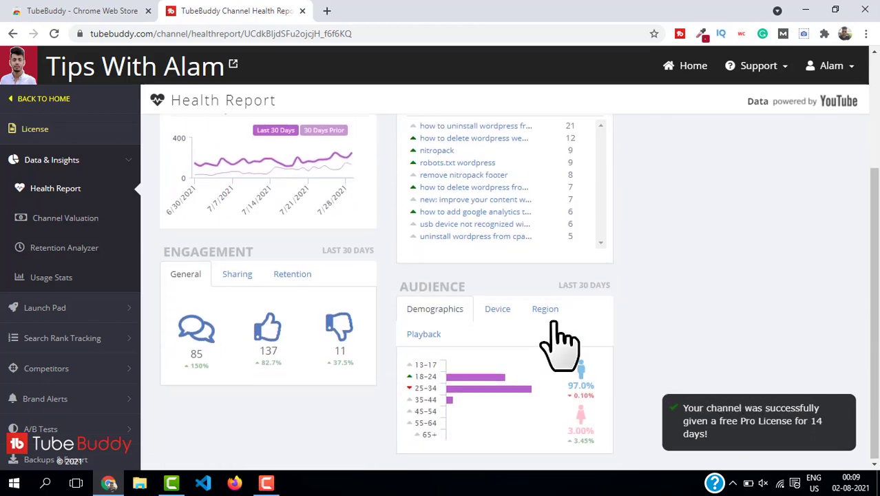
{"action": "scroll", "coordinate": [555, 323], "scroll_direction": "up", "scroll_amount": 3}
{"action": "left_click", "coordinate": [28, 125]}
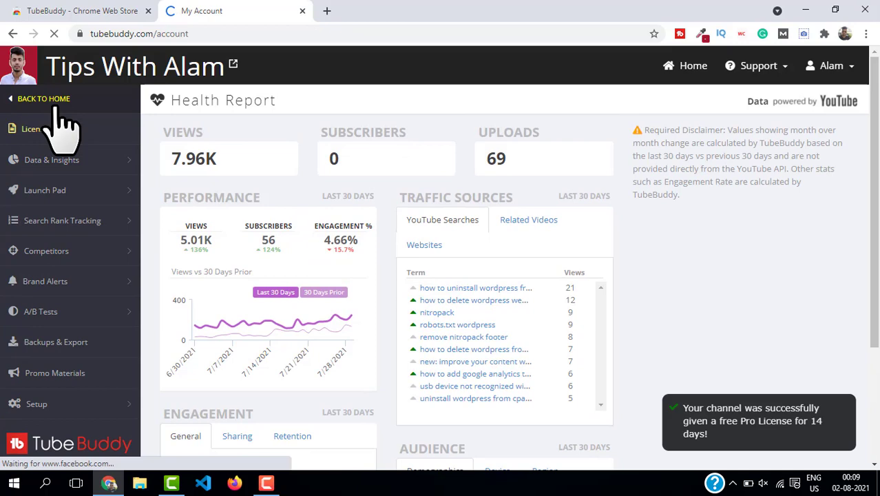
Step: Check the 14-day Pro licence, then load the YouTube Studio channel URL in the first tab
{"action": "scroll", "coordinate": [274, 146], "scroll_direction": "down", "scroll_amount": 1}
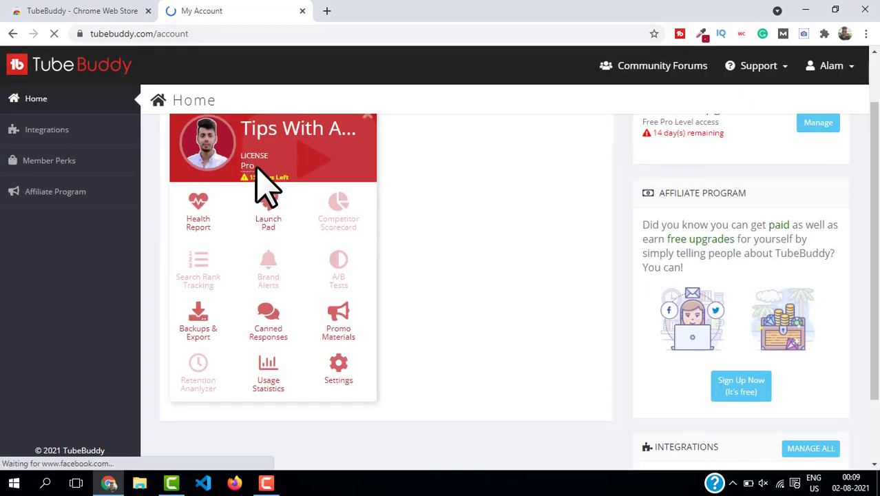
{"action": "left_click", "coordinate": [55, 11]}
{"action": "left_click", "coordinate": [137, 33]}
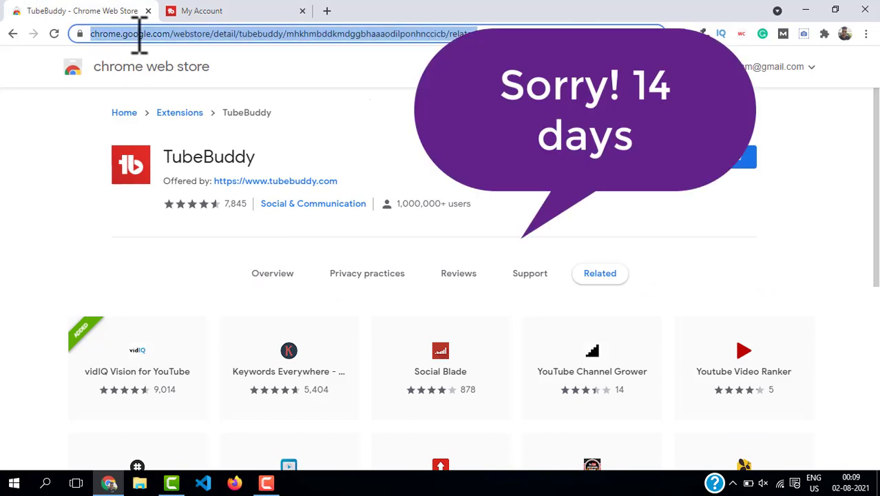
{"action": "type", "text": "studio.youtube.com/channel/UCdkBljdSFu2ojcjH_f6f6KQ"}
{"action": "key", "text": "Return"}
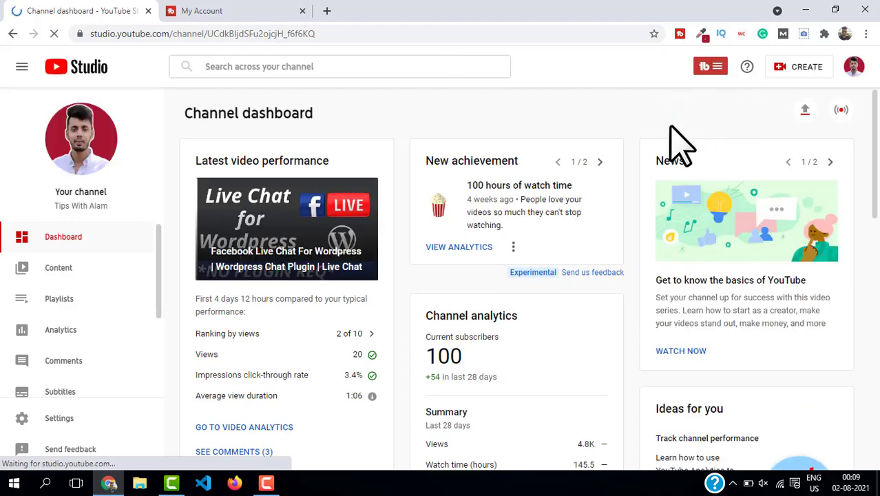
Step: Launch Keyword Explorer from the TubeBuddy menu in the Studio header
{"action": "left_click", "coordinate": [716, 66]}
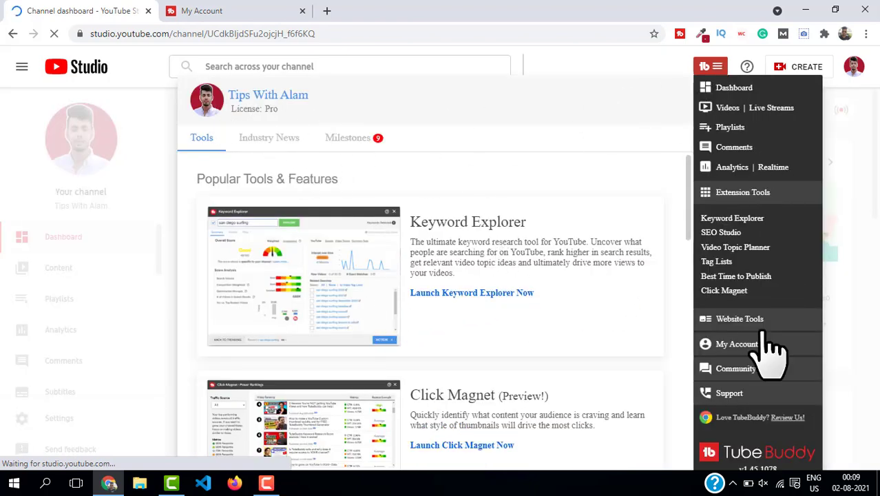
{"action": "left_click", "coordinate": [472, 293]}
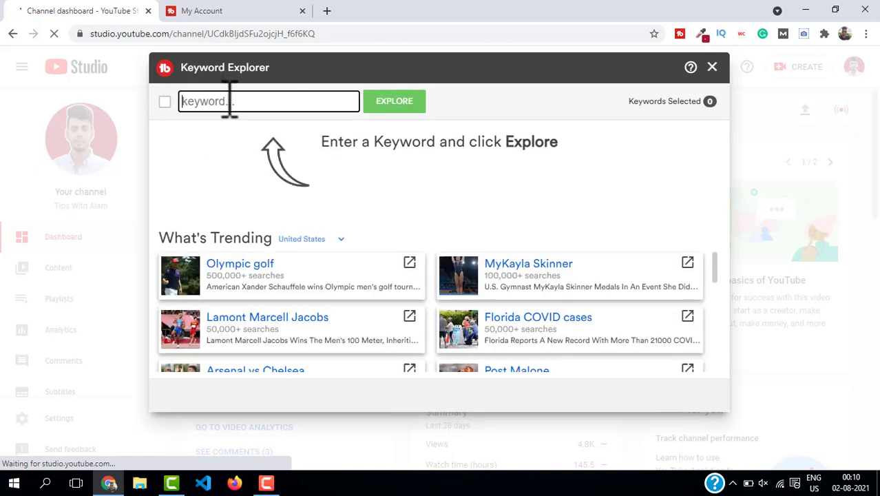
Step: Search Keyword Explorer for 'how to find ip address location' using the suggestion
{"action": "left_click", "coordinate": [229, 101]}
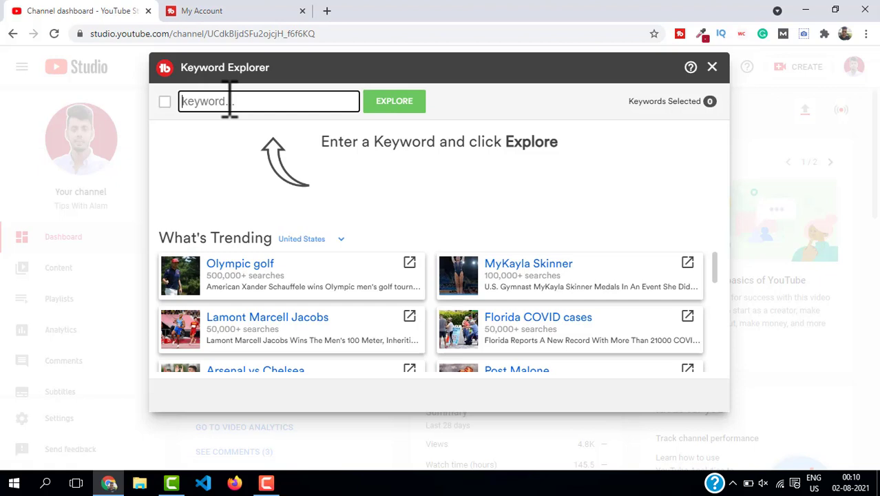
{"action": "type", "text": "how "}
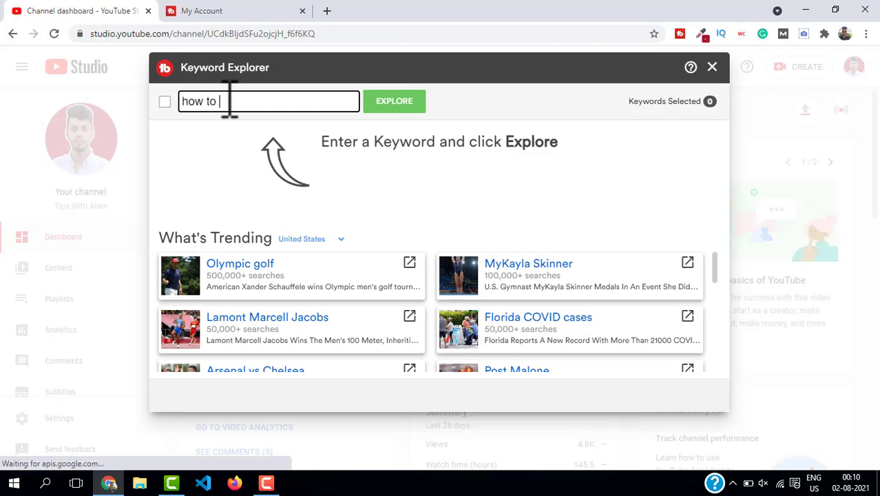
{"action": "type", "text": "to find "}
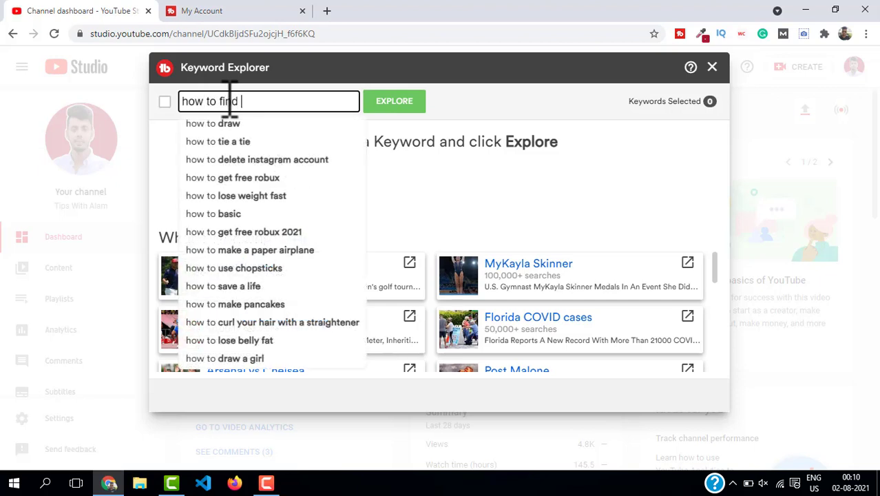
{"action": "type", "text": "ip add"}
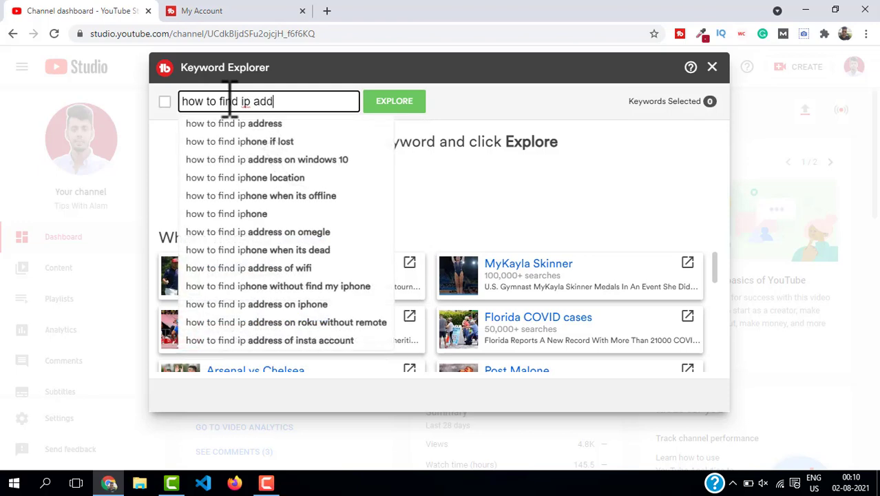
{"action": "type", "text": "ress locat"}
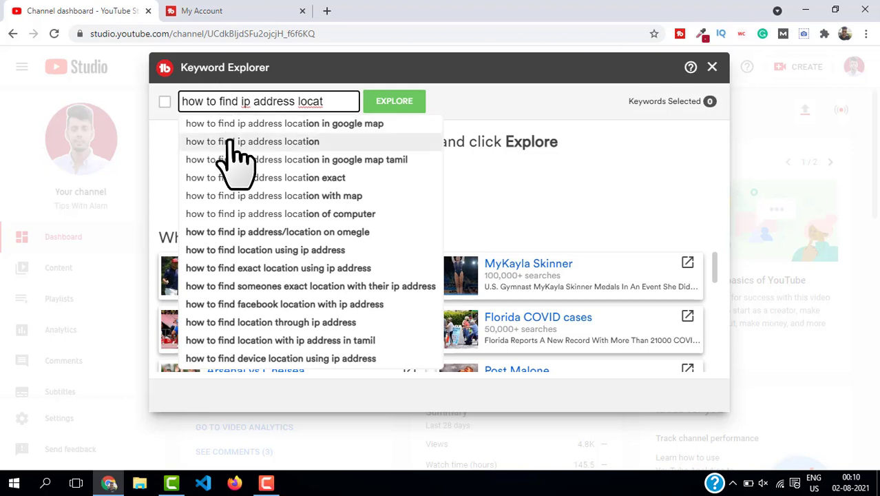
{"action": "left_click", "coordinate": [230, 143]}
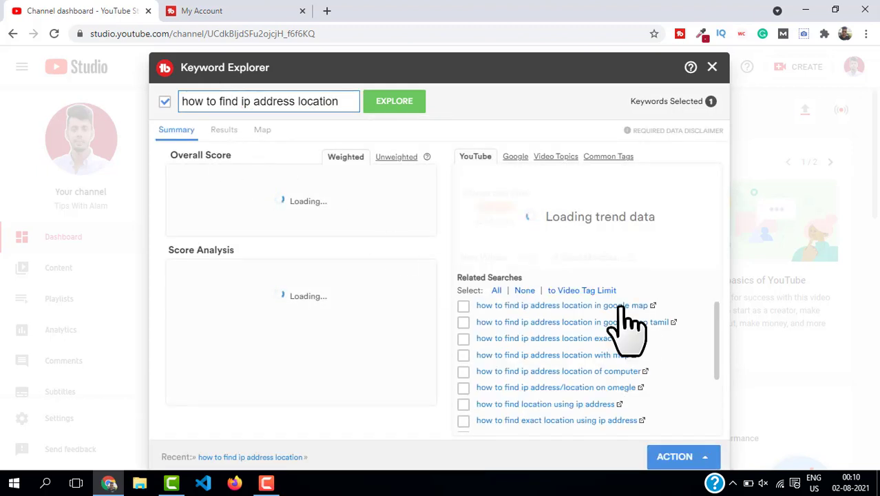
{"action": "scroll", "coordinate": [606, 324], "scroll_direction": "down", "scroll_amount": 2}
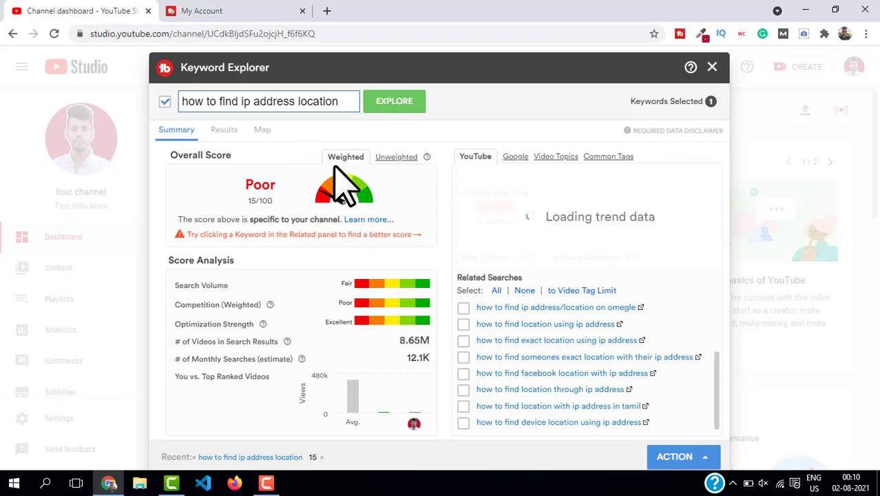
Step: Compare the unweighted and weighted keyword scores, then view the top ranking results
{"action": "left_click", "coordinate": [398, 157]}
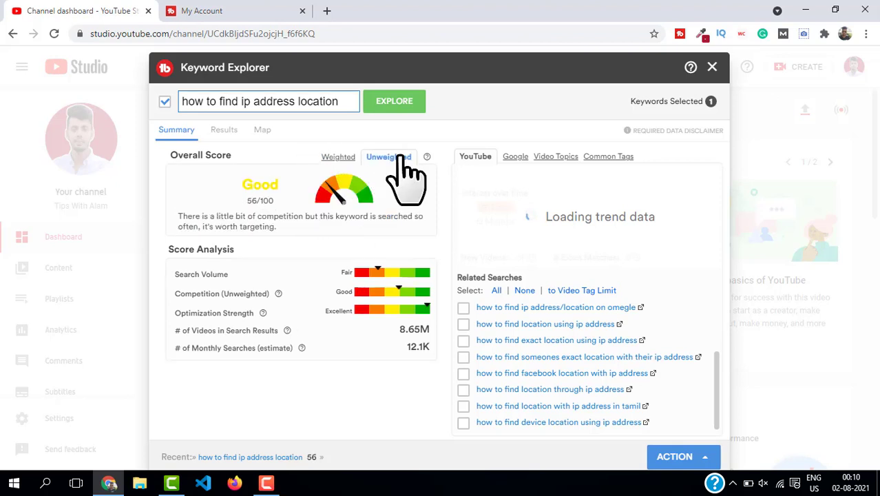
{"action": "left_click", "coordinate": [330, 158]}
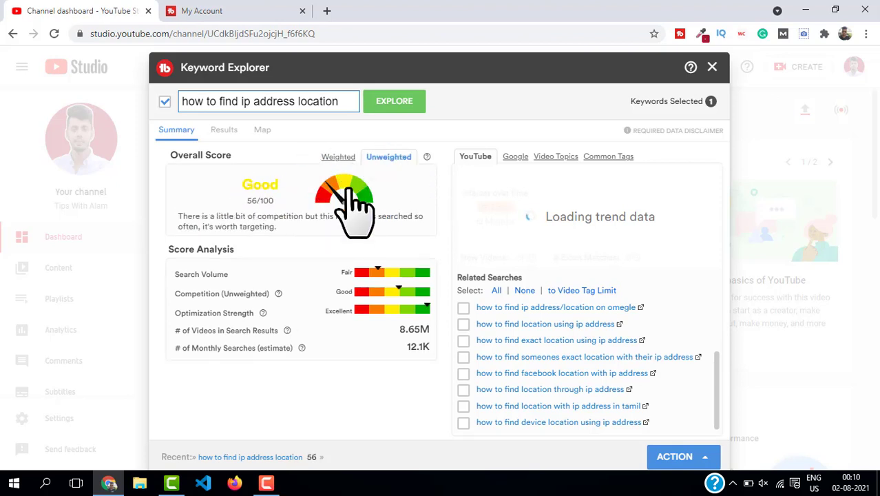
{"action": "left_click_drag", "start_coordinate": [216, 225], "coordinate": [295, 230]}
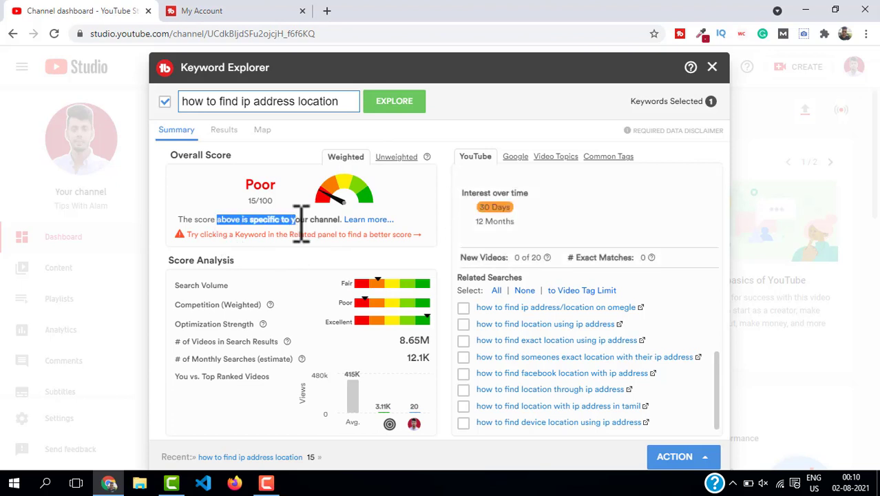
{"action": "double_click", "coordinate": [299, 221]}
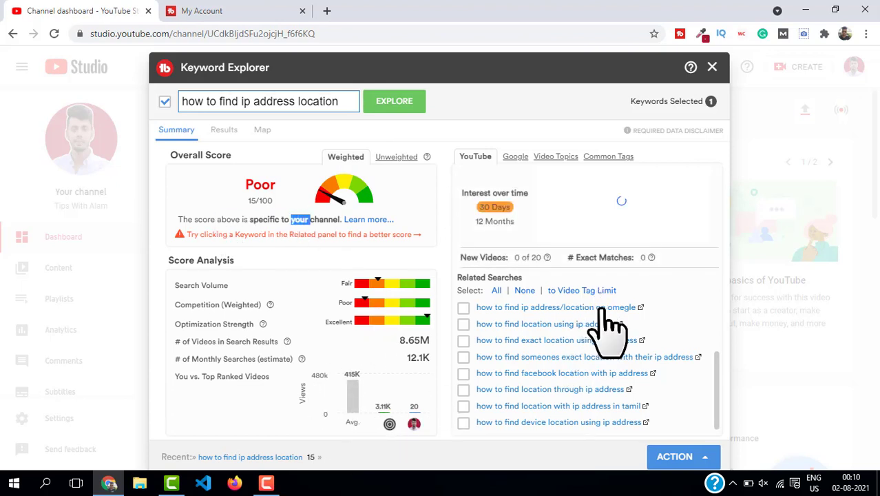
{"action": "left_click", "coordinate": [224, 130]}
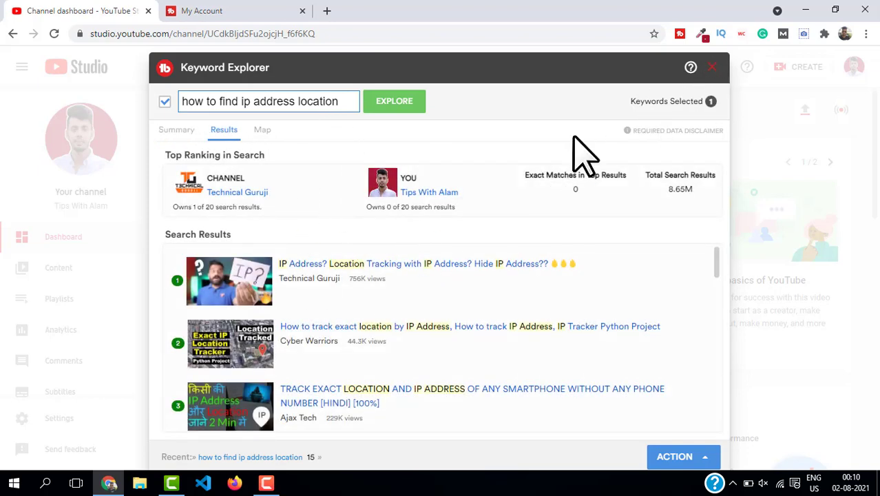
Step: Close Keyword Explorer and open the TubeBuddy account Profile page from the account menu
{"action": "left_click", "coordinate": [711, 67]}
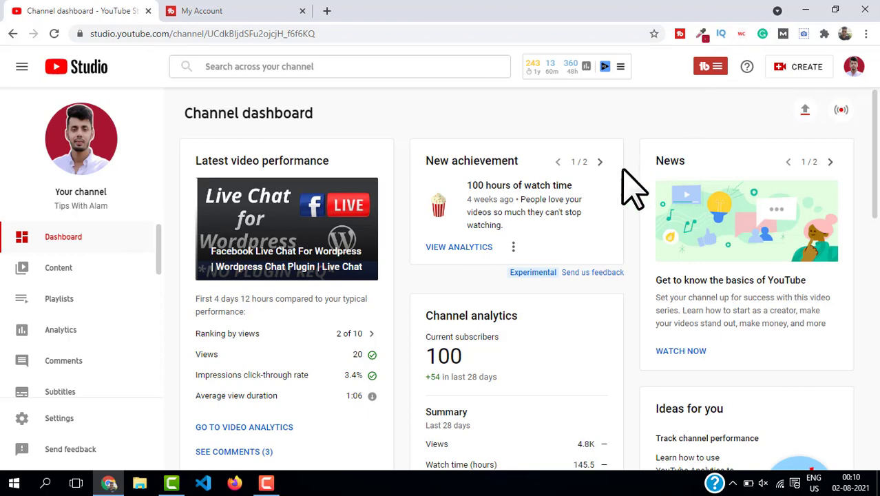
{"action": "left_click", "coordinate": [219, 28]}
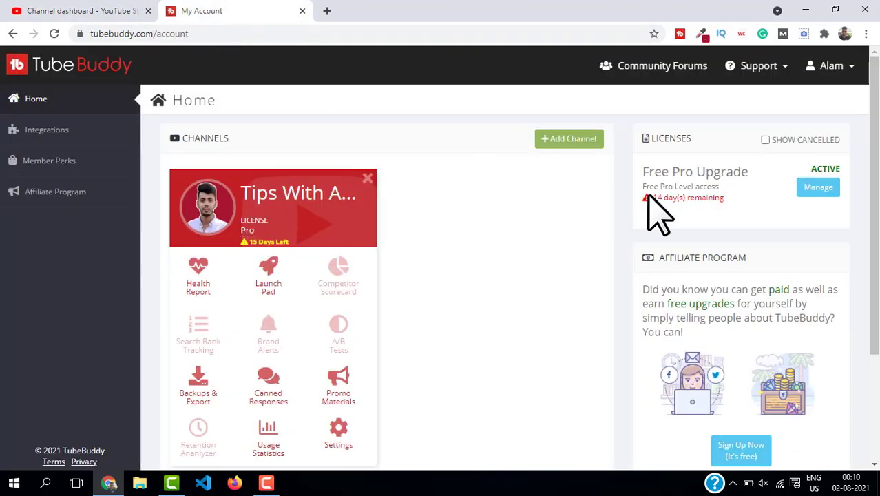
{"action": "left_click", "coordinate": [846, 73]}
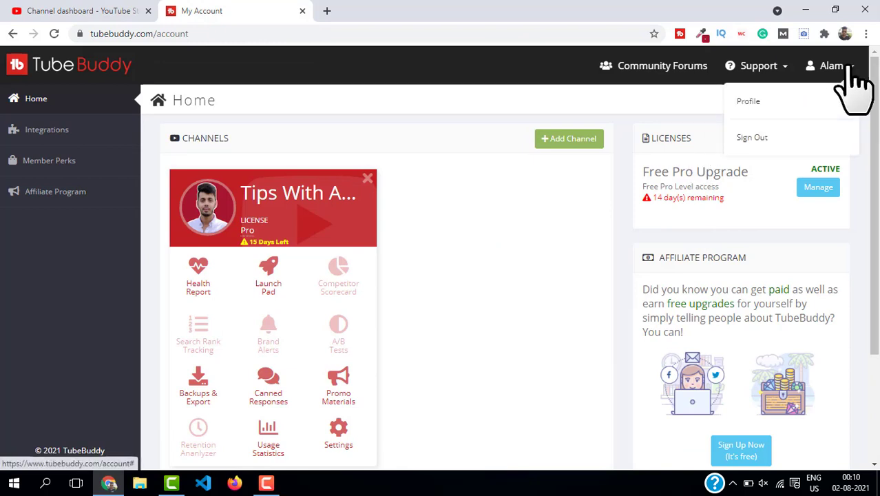
{"action": "left_click", "coordinate": [854, 74]}
{"action": "left_click", "coordinate": [851, 73]}
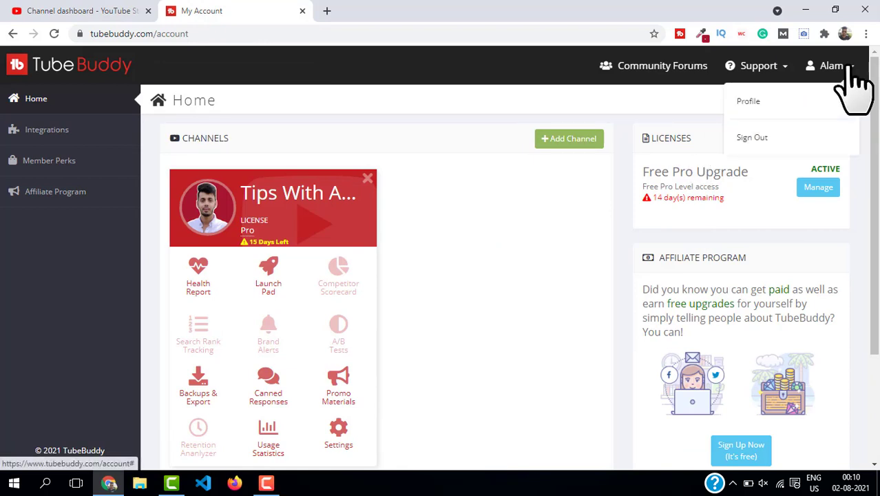
{"action": "left_click", "coordinate": [750, 102]}
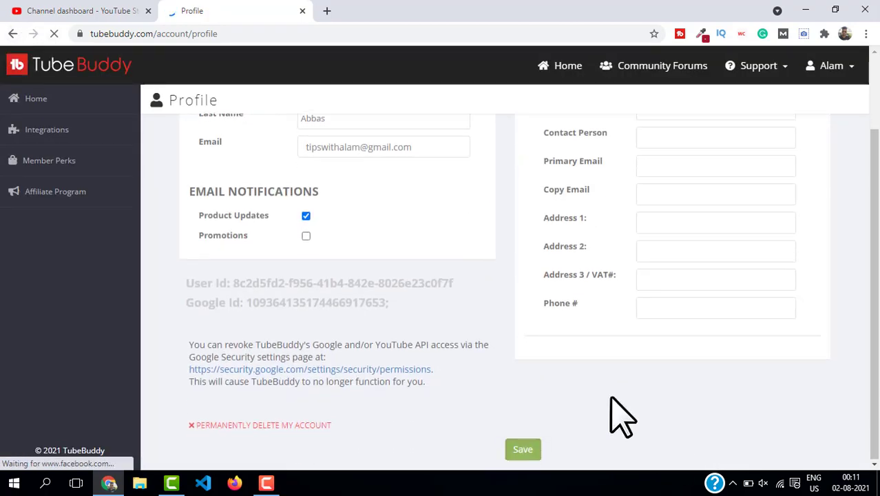
{"action": "scroll", "coordinate": [275, 385], "scroll_direction": "up", "scroll_amount": 1}
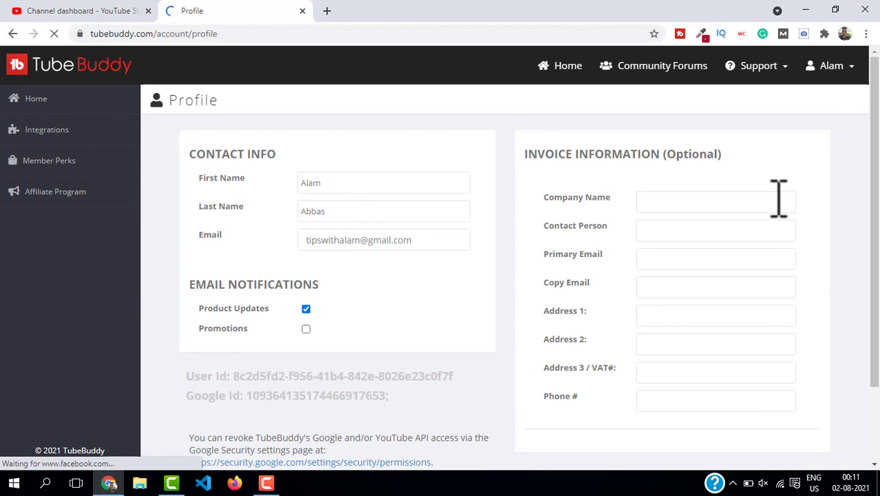
{"action": "left_click", "coordinate": [682, 232]}
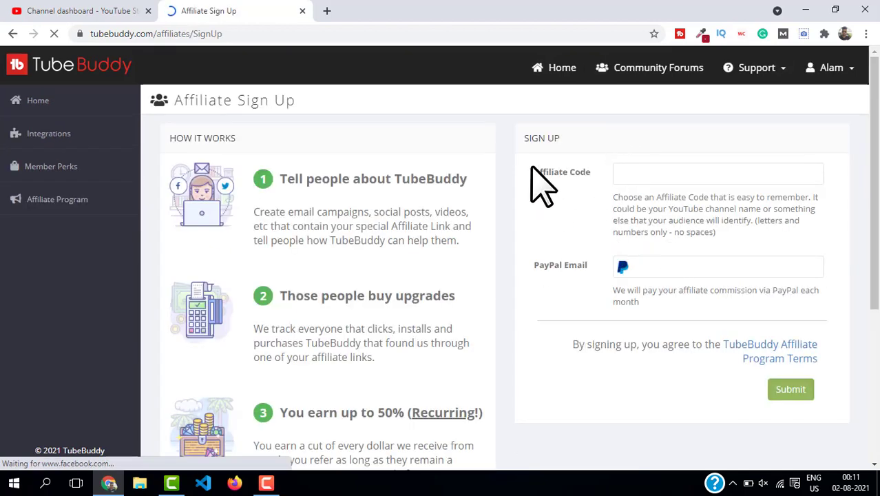
Step: Submit the affiliate sign-up with code 'alam', selecting the custom referral link
{"action": "left_click_drag", "start_coordinate": [530, 167], "coordinate": [608, 169]}
{"action": "left_click", "coordinate": [645, 173]}
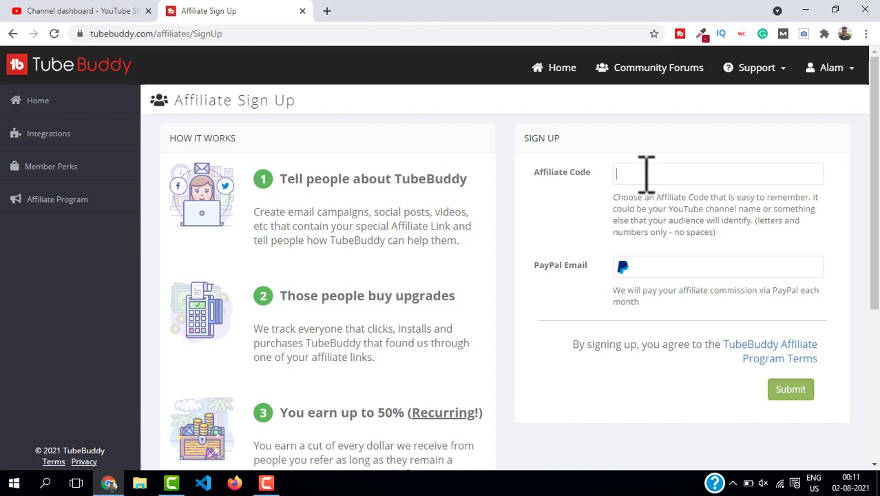
{"action": "type", "text": "alam"}
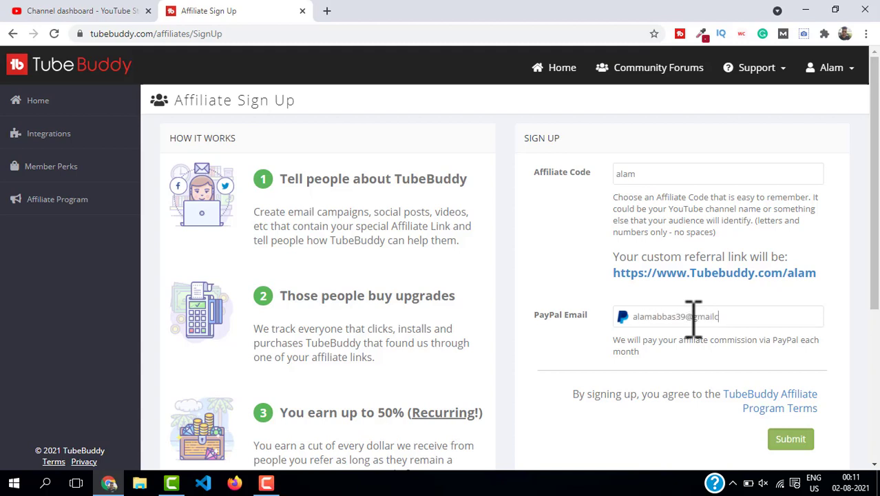
{"action": "triple_click", "coordinate": [689, 276]}
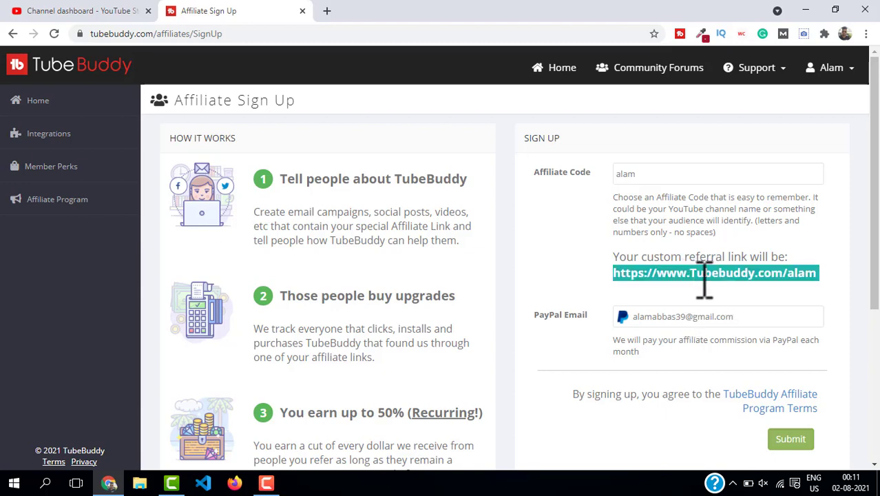
{"action": "left_click", "coordinate": [791, 443]}
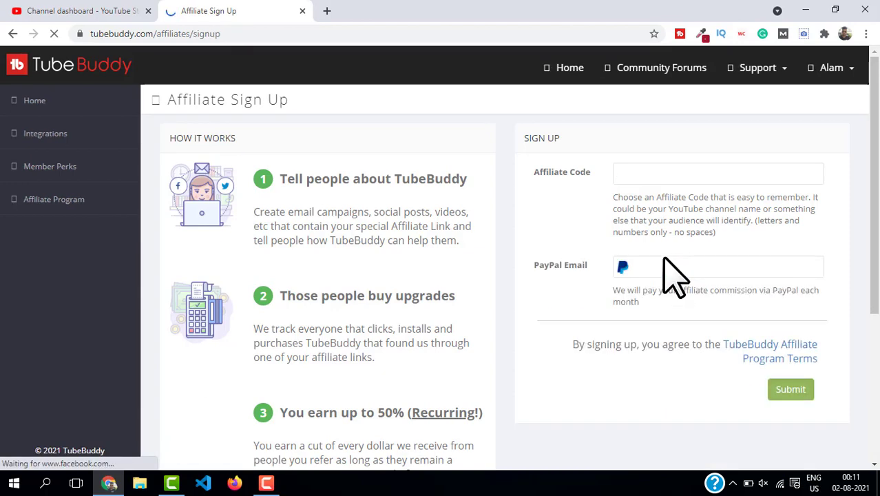
Step: Replace the rejected affiliate code with the new code alamyoutube
{"action": "scroll", "coordinate": [482, 276], "scroll_direction": "down", "scroll_amount": 4}
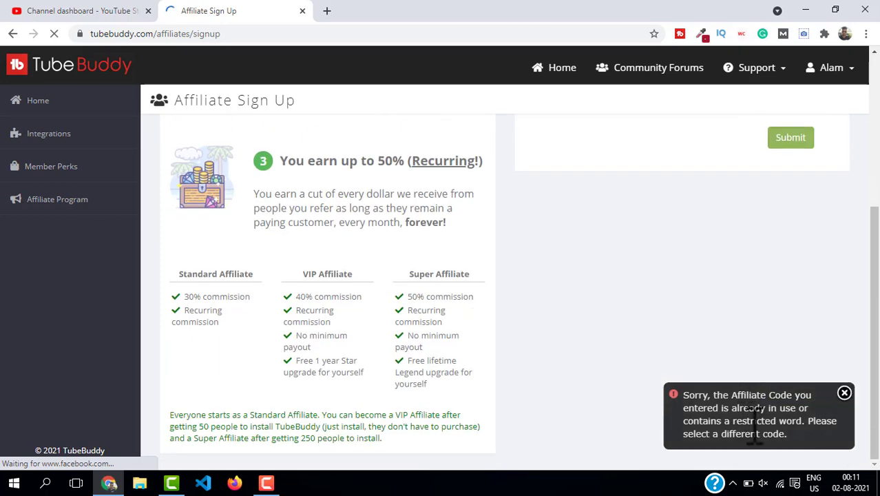
{"action": "scroll", "coordinate": [755, 420], "scroll_direction": "up", "scroll_amount": 4}
{"action": "left_click", "coordinate": [651, 176]}
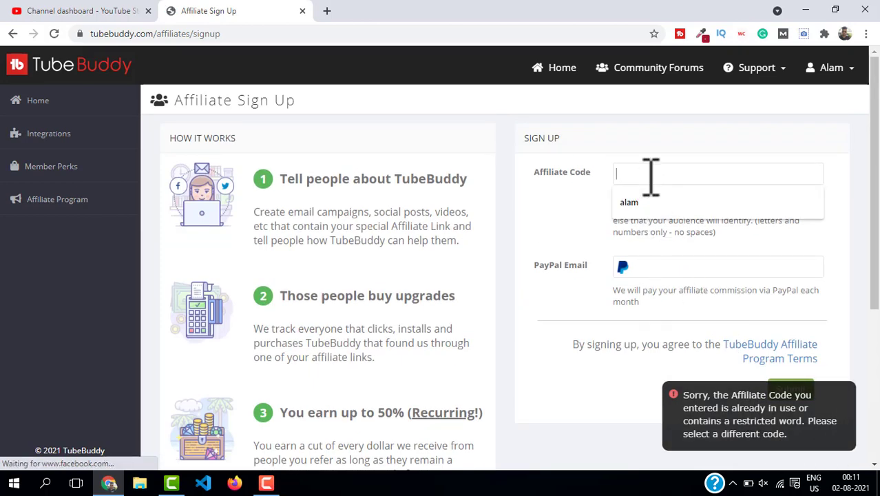
{"action": "type", "text": "alam"}
{"action": "key", "text": "BackSpace"}
{"action": "key", "text": "BackSpace"}
{"action": "key", "text": "BackSpace"}
{"action": "key", "text": "BackSpace"}
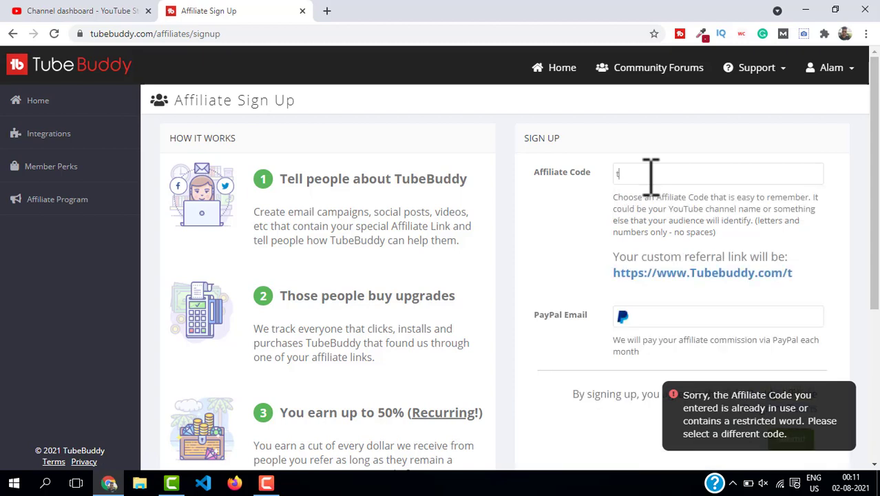
{"action": "key", "text": "BackSpace"}
{"action": "key", "text": "BackSpace"}
{"action": "key", "text": "BackSpace"}
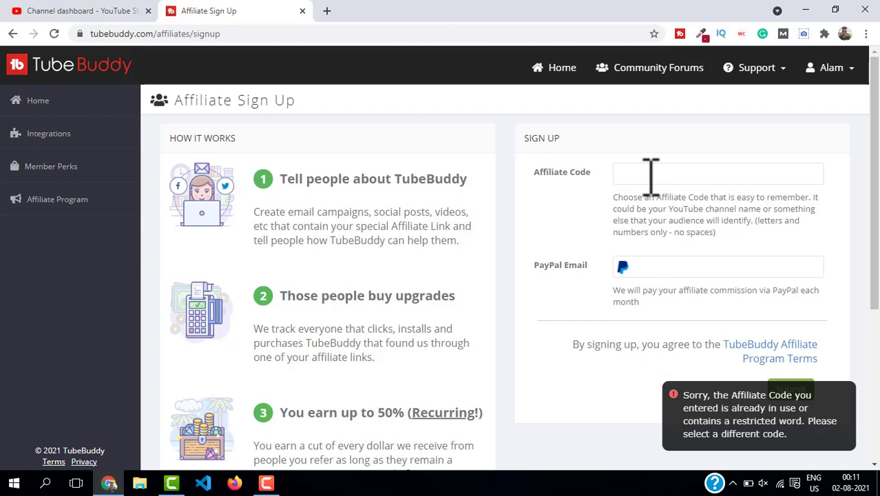
{"action": "type", "text": "alam2"}
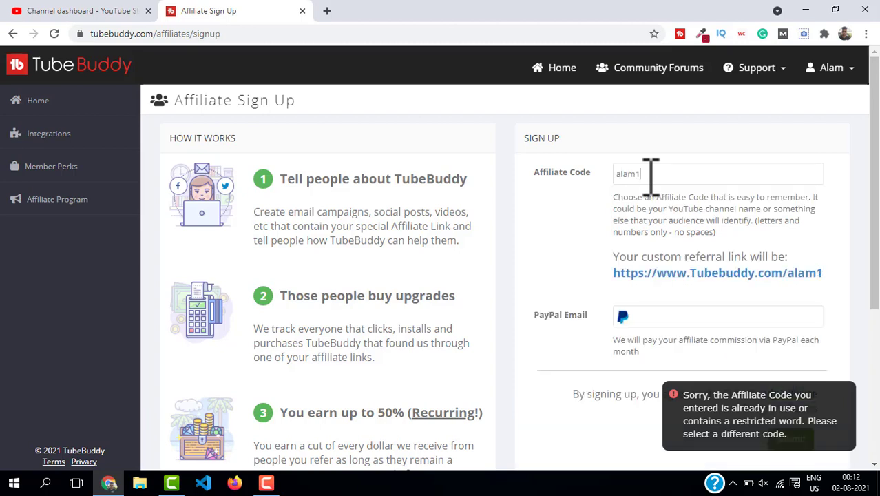
{"action": "key", "text": "BackSpace"}
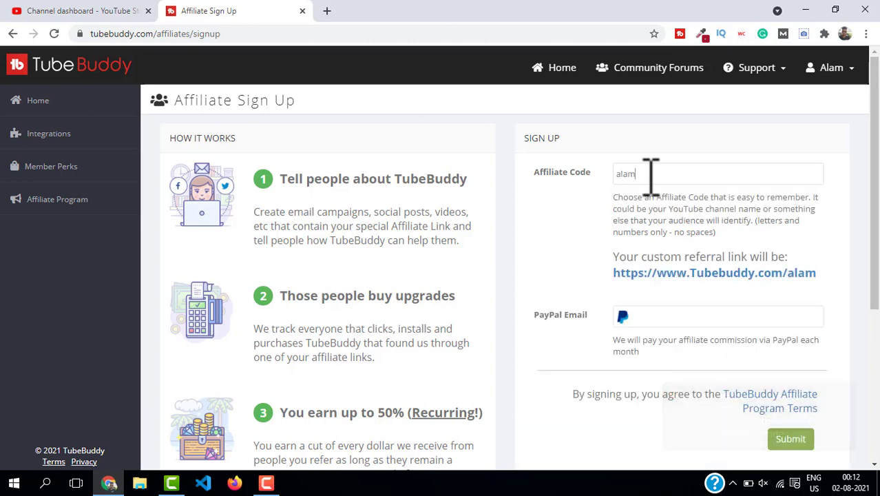
Step: Autofill the saved PayPal email and resubmit the affiliate sign-up
{"action": "left_click", "coordinate": [695, 320]}
{"action": "left_click", "coordinate": [669, 349]}
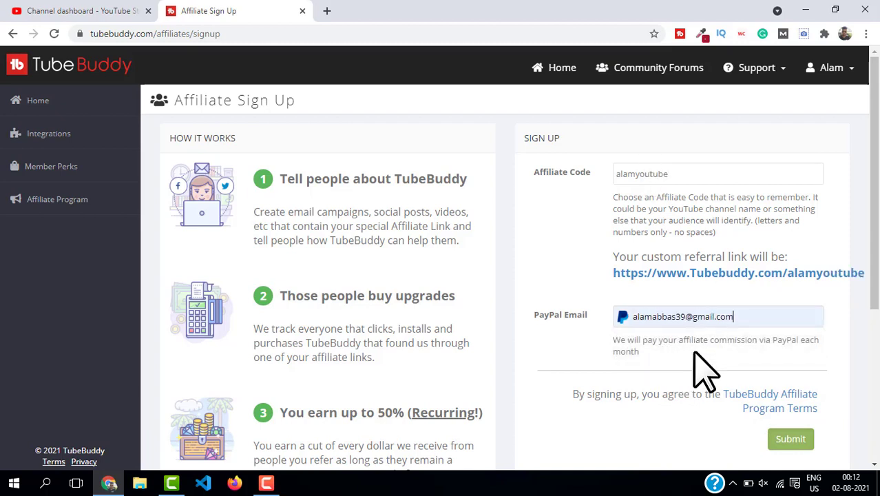
{"action": "left_click", "coordinate": [790, 438]}
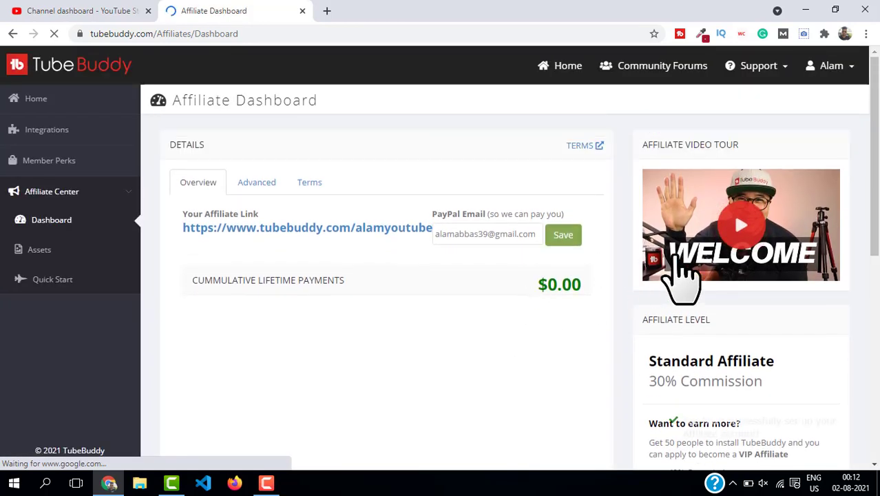
{"action": "left_click_drag", "start_coordinate": [648, 380], "coordinate": [711, 386]}
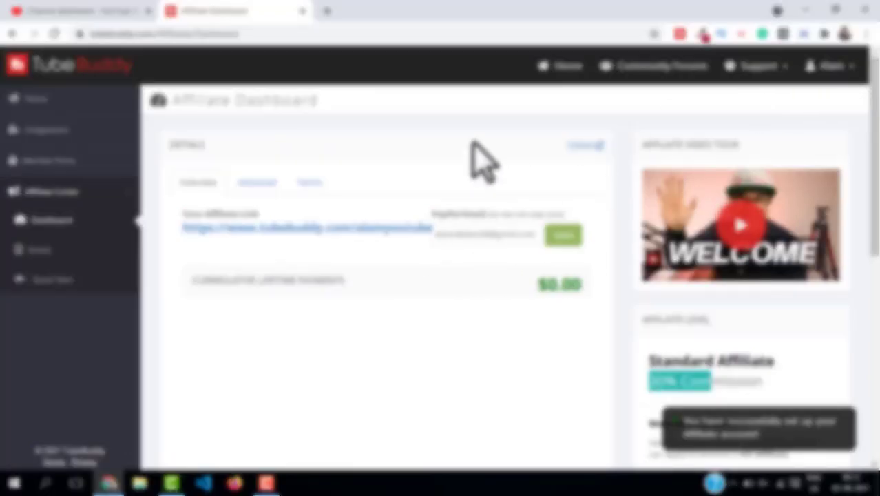
Step: Show the TubeBuddy tools menu in YouTube Studio, then close the Affiliate Dashboard tab
{"action": "left_click", "coordinate": [74, 11]}
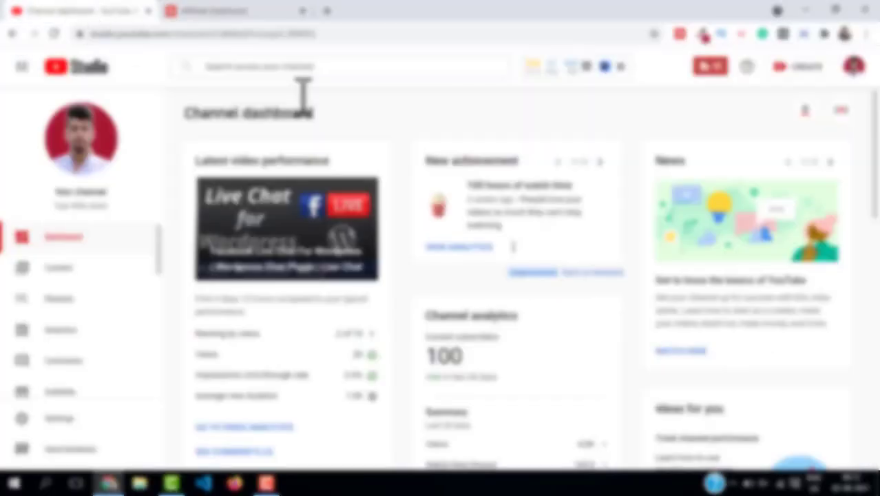
{"action": "left_click", "coordinate": [713, 67]}
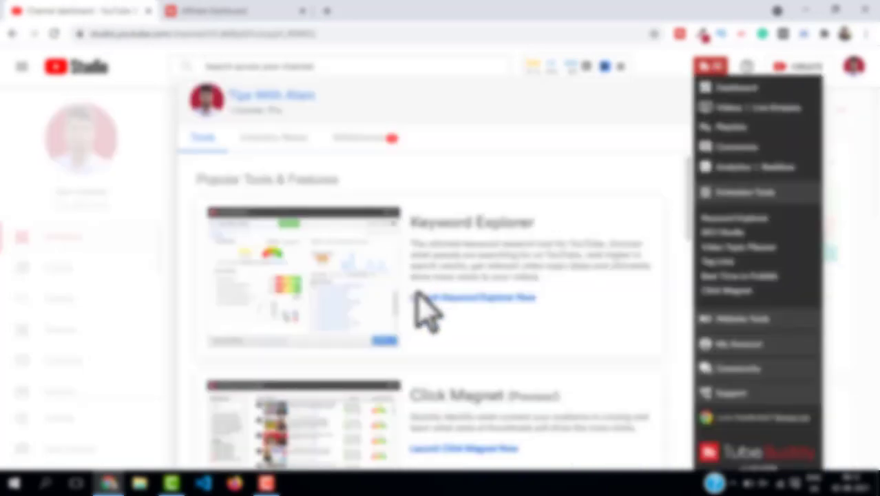
{"action": "scroll", "coordinate": [545, 392], "scroll_direction": "down", "scroll_amount": 5}
{"action": "scroll", "coordinate": [558, 409], "scroll_direction": "down", "scroll_amount": 5}
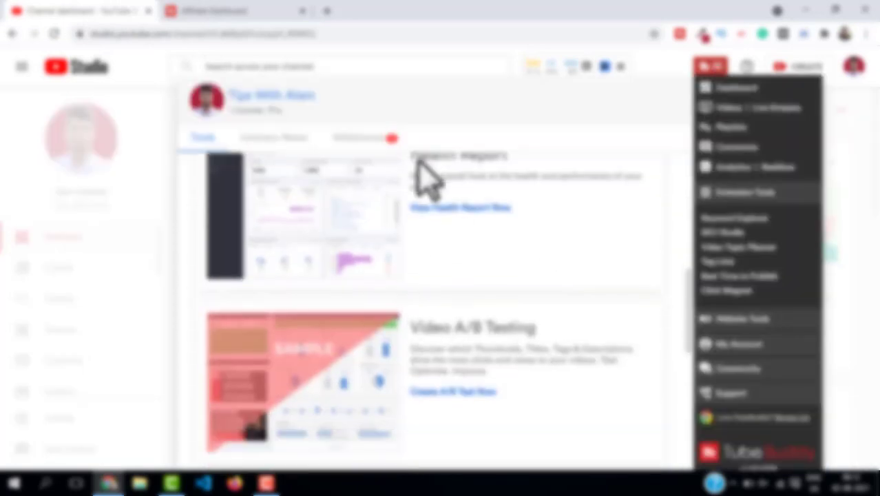
{"action": "left_click", "coordinate": [249, 10]}
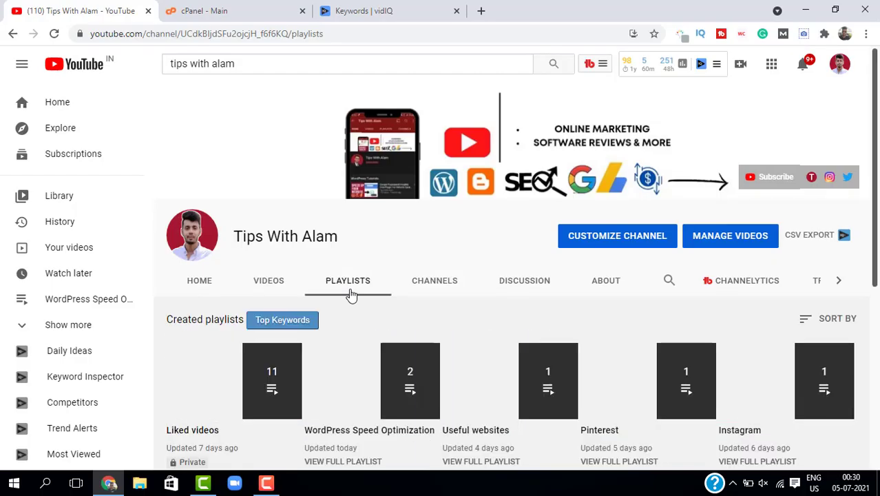
{"action": "scroll", "coordinate": [544, 331], "scroll_direction": "down", "scroll_amount": 3}
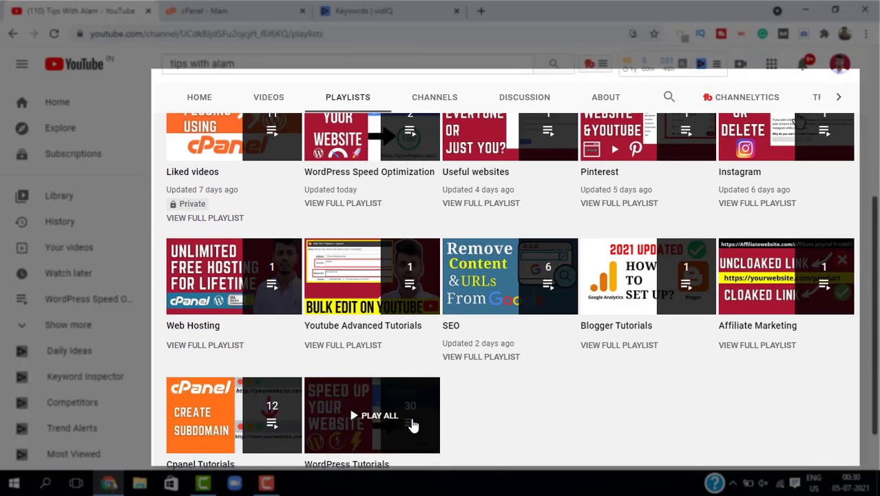
{"action": "scroll", "coordinate": [436, 251], "scroll_direction": "up", "scroll_amount": 4}
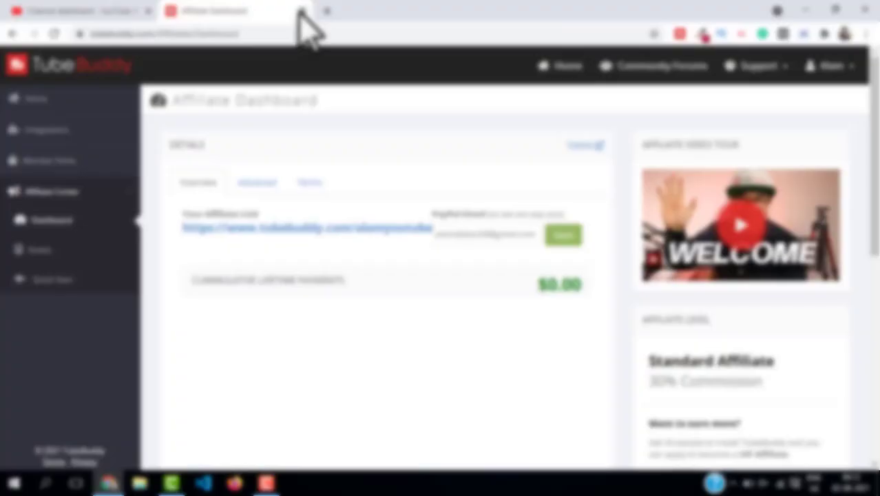
{"action": "left_click", "coordinate": [302, 12]}
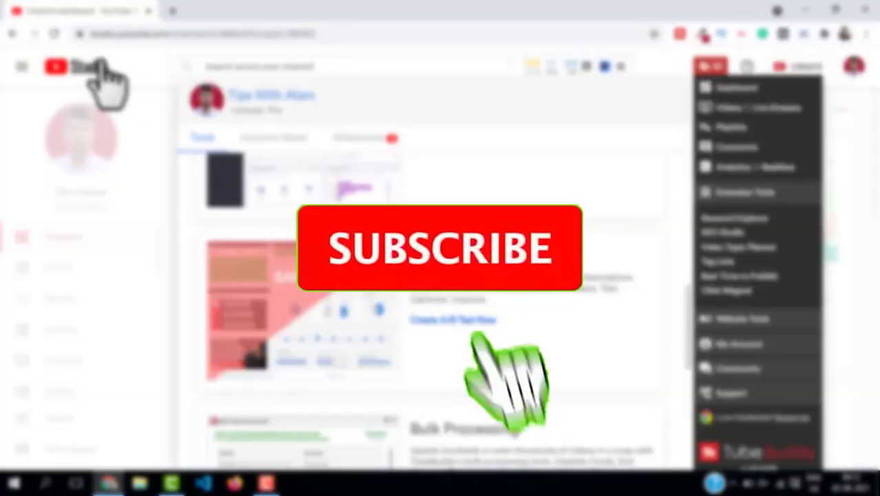